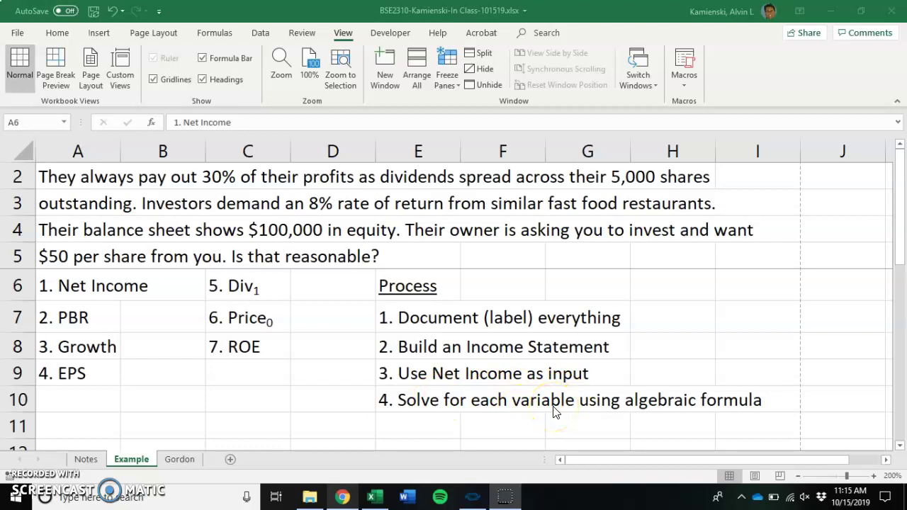
Step: Enter the POR label in A11 with the payout ratio 0.3 beside it
click(79, 429)
text(POR)
key(Tab)
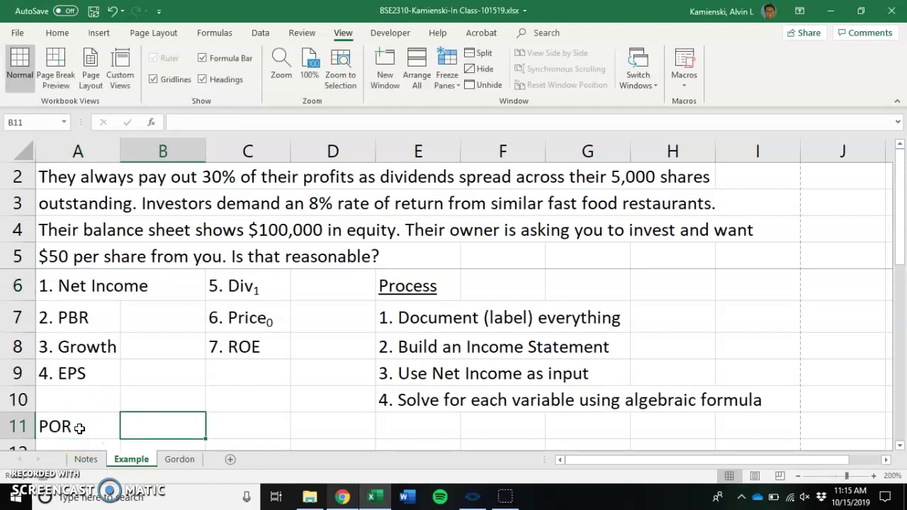
text(.3)
key(Return)
key(Up)
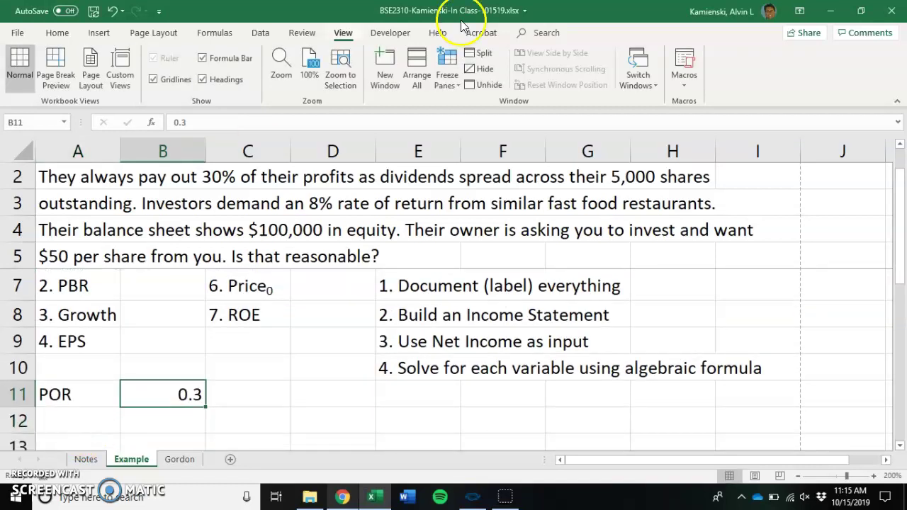
key(Left)
key(Down)
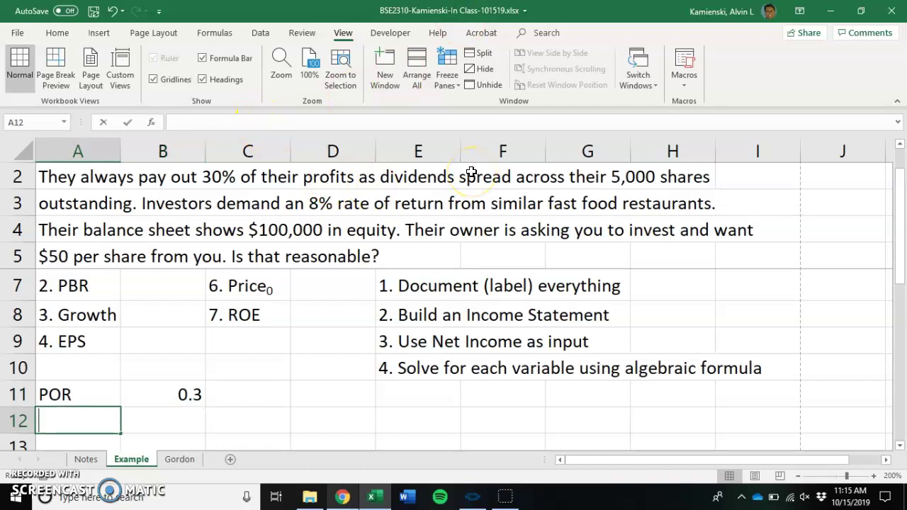
Step: Enter the Shares Out. label in A12 with 5000 in B12
text(Shares Ouyt)
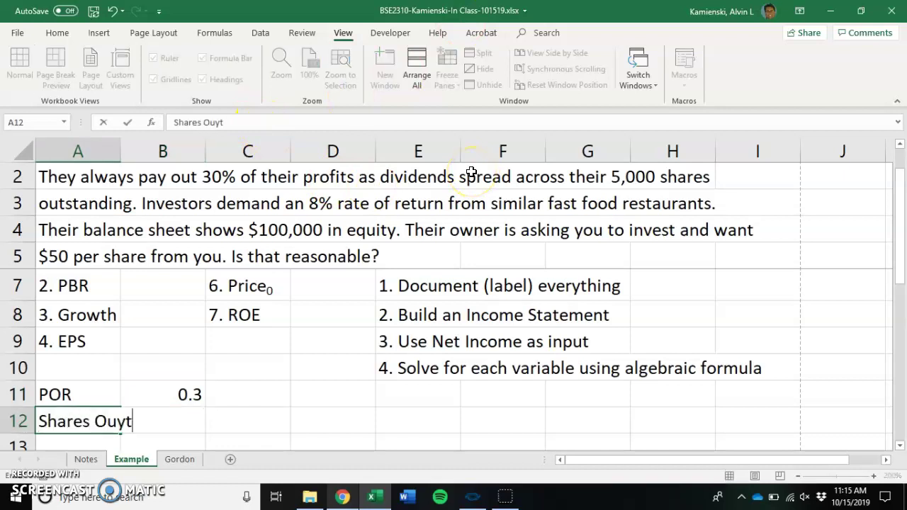
key(BackSpace)
key(BackSpace)
text(t.)
key(Right)
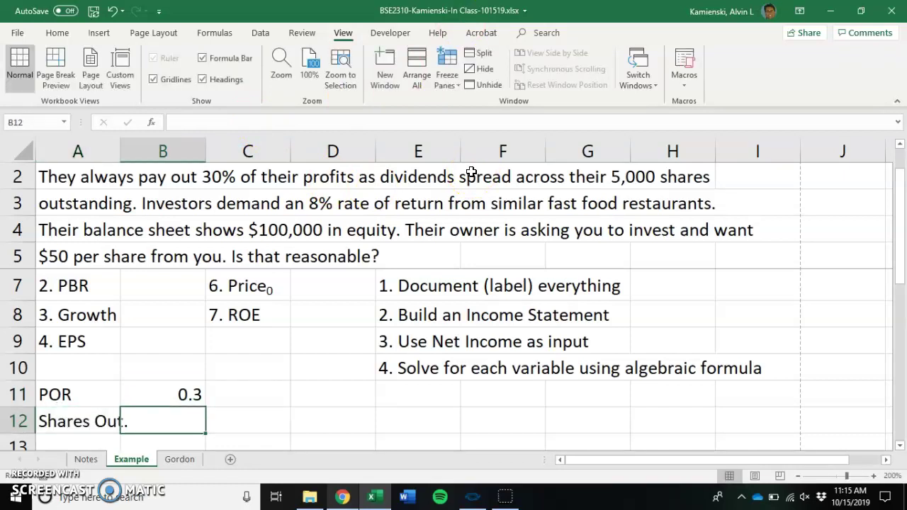
text(5000)
key(Return)
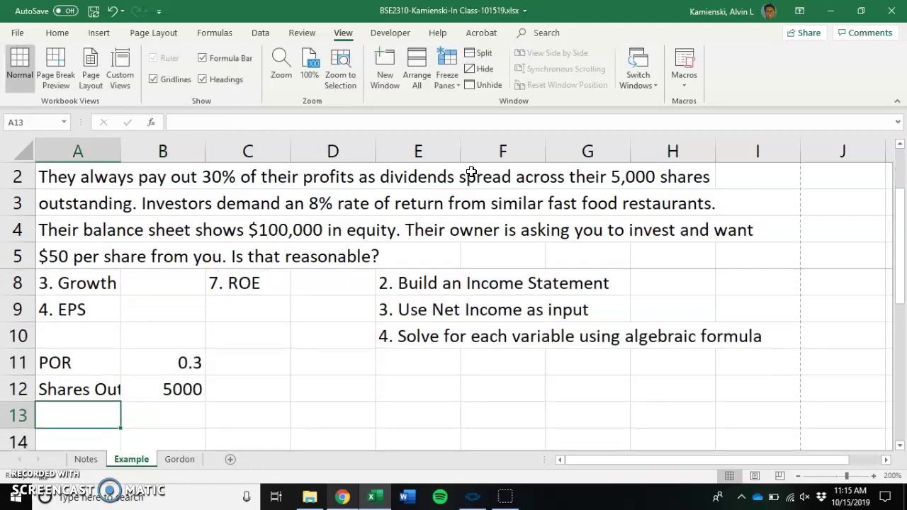
key(Up)
Step: Show 5000 in Comma style as 5,000.00 and AutoFit column A
key(alt+h)
key(Right)
key(alt+h)
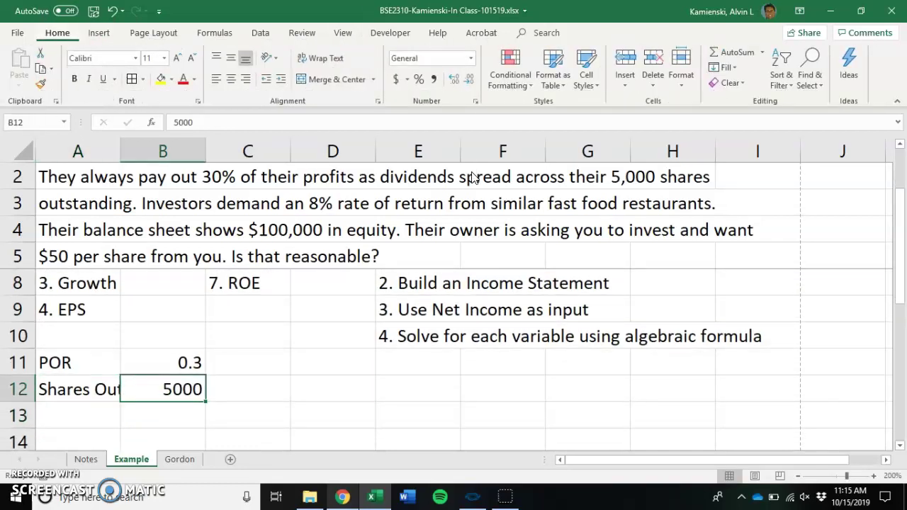
key(k)
key(Left)
key(alt+h)
key(o)
key(i)
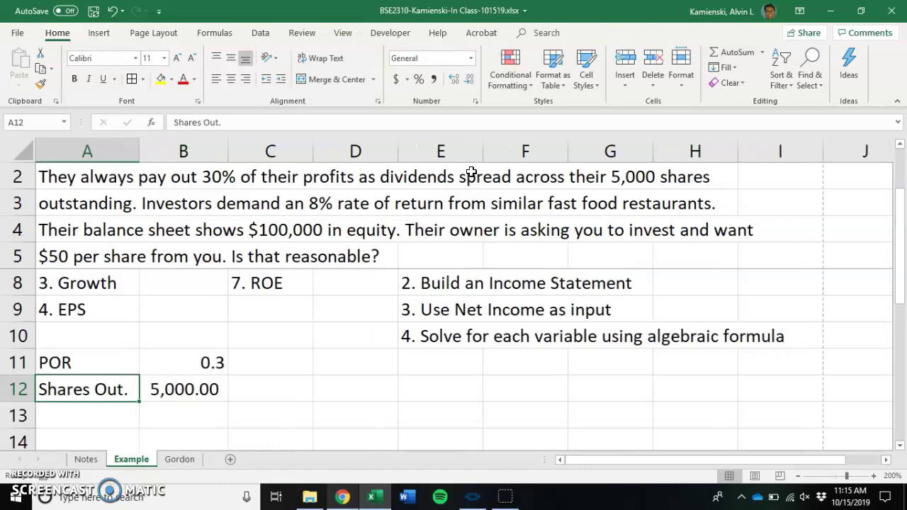
key(Down)
Step: Enter the RATE label in A13 with the required return 0.08
text(RATE)
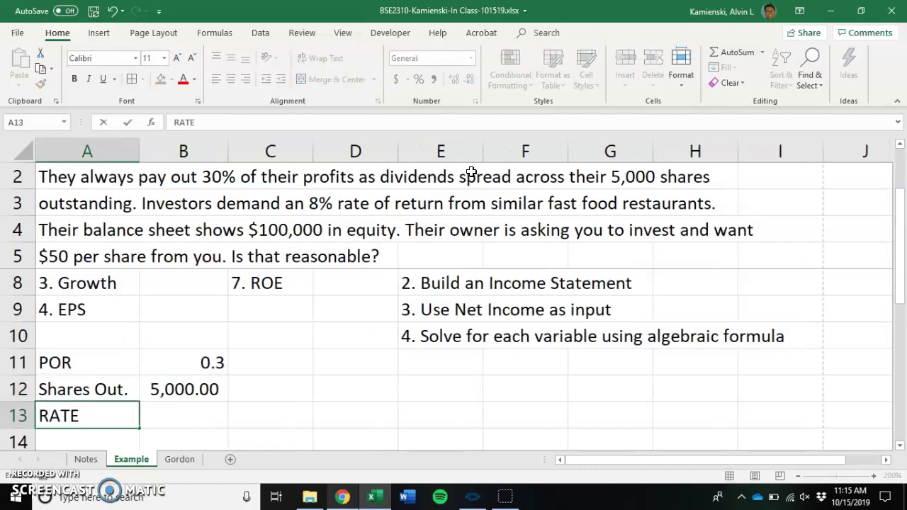
key(Tab)
text(.08)
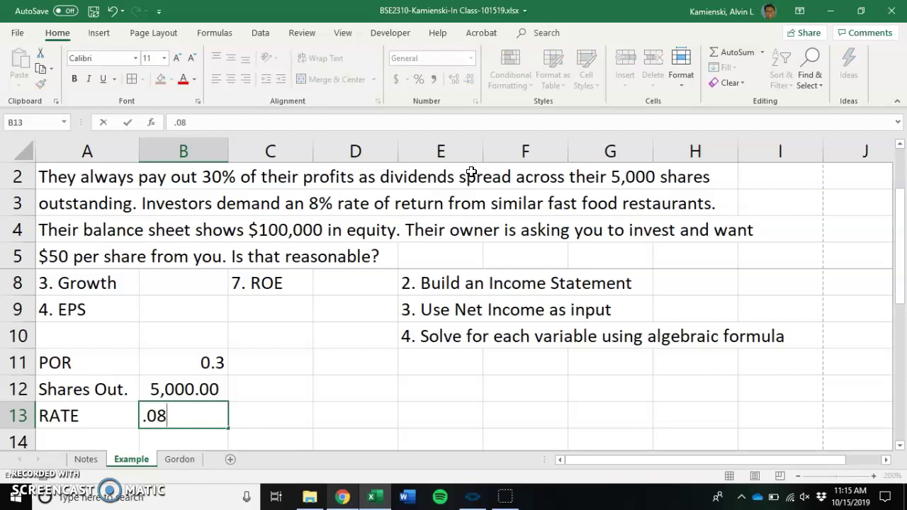
key(Return)
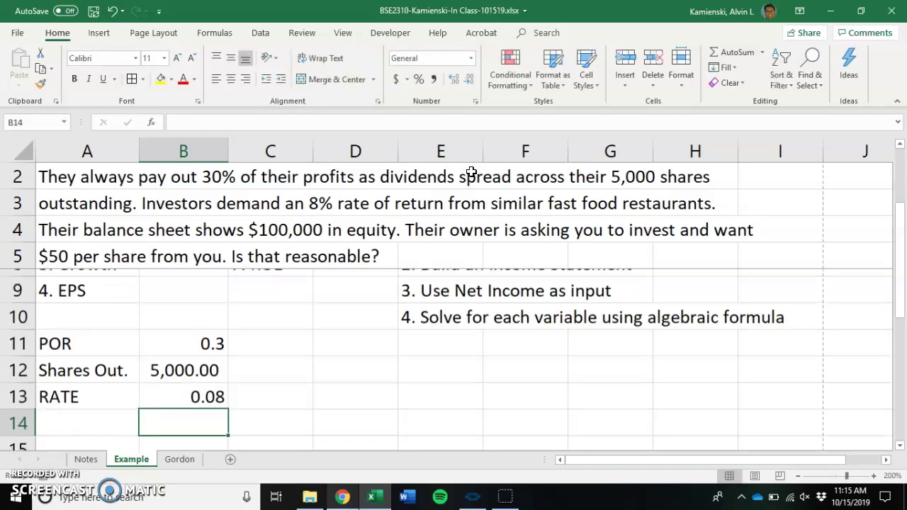
Step: Enter Equity 100000 in row 14 and show it in Accounting format as $100,000.00
text(Equity)
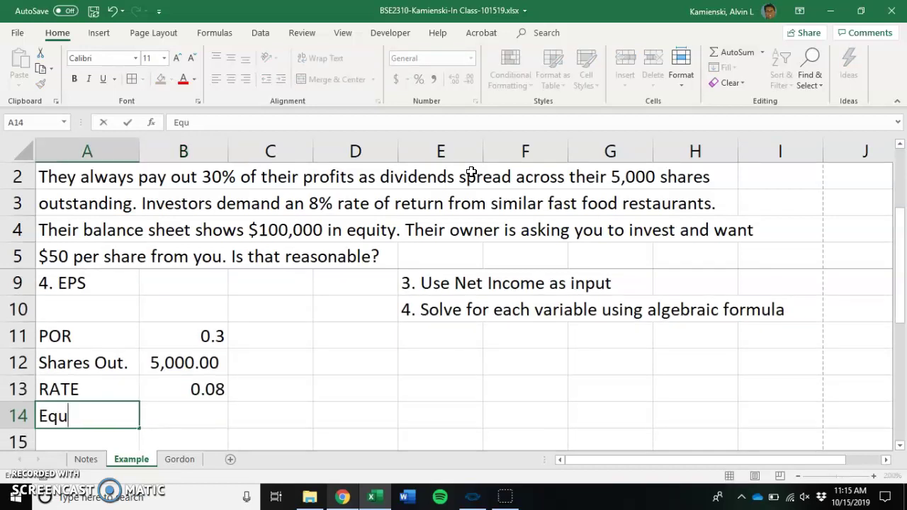
key(Tab)
text(100000)
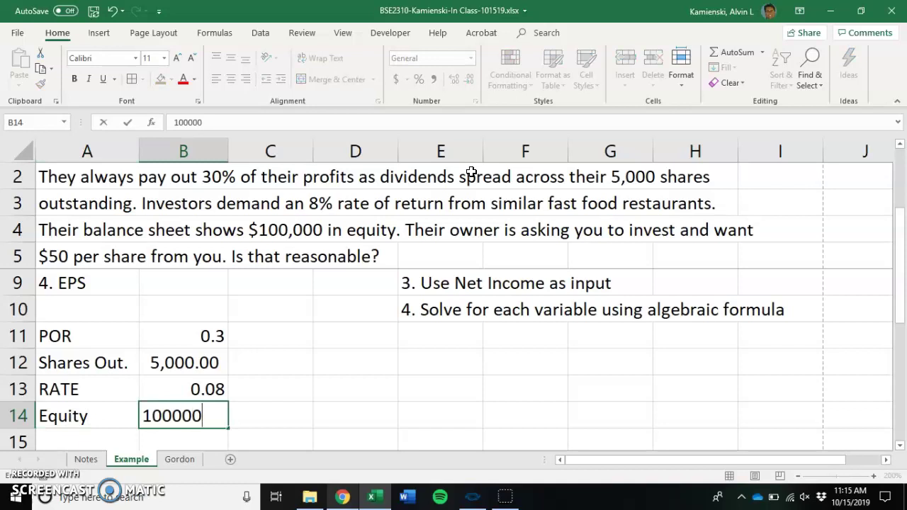
key(Return)
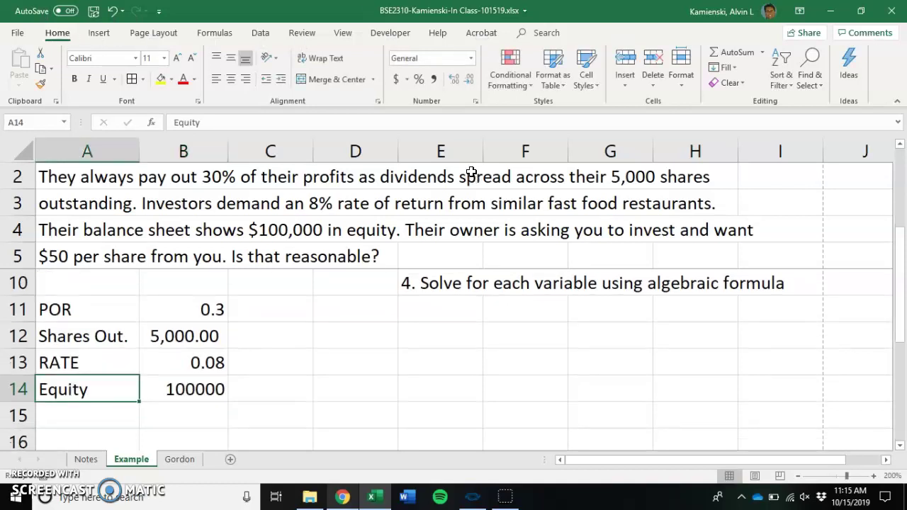
key(Up)
key(Right)
key(alt+h)
key(a)
key(n)
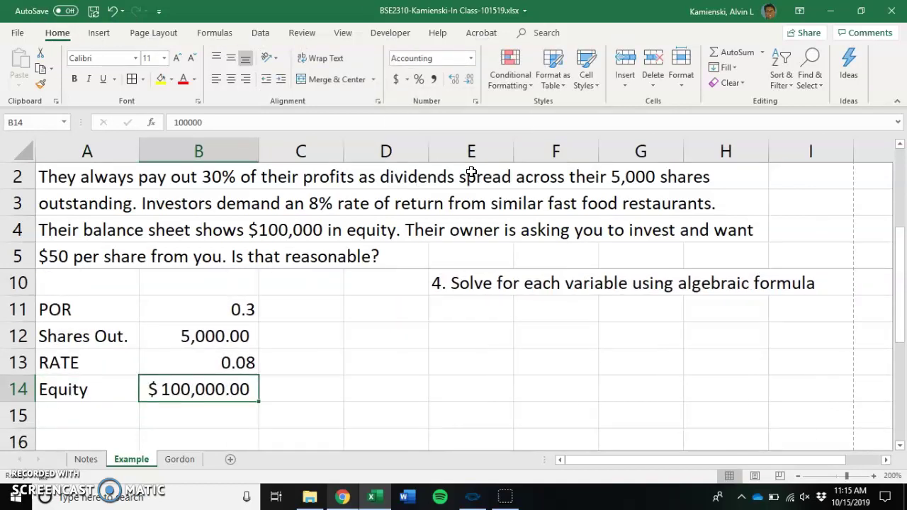
Step: Enter Price? 50 in row 15 in Accounting format as $50.00, then review the inputs
key(Down)
key(Left)
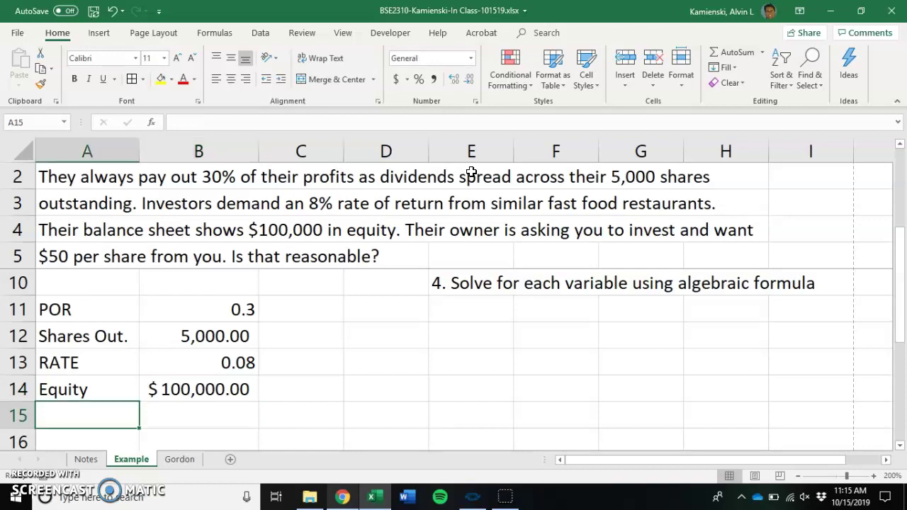
text(Price?)
key(Tab)
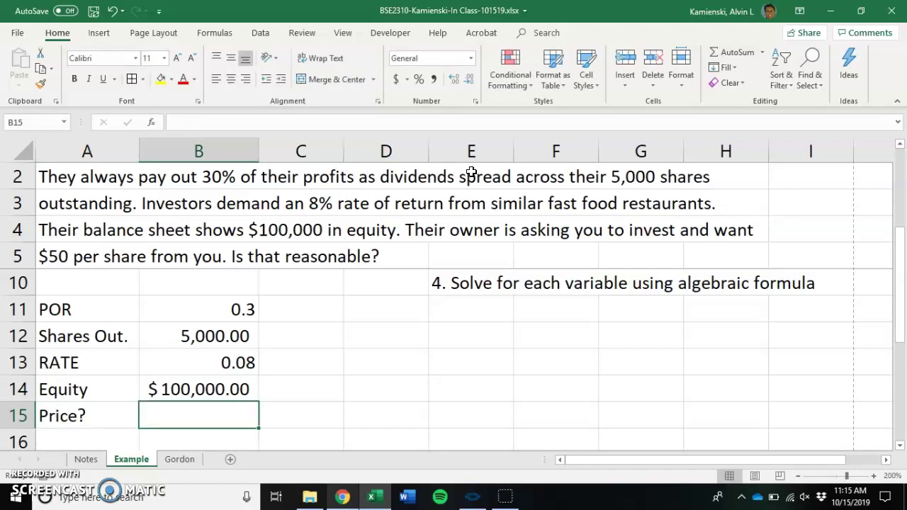
text(50)
key(Return)
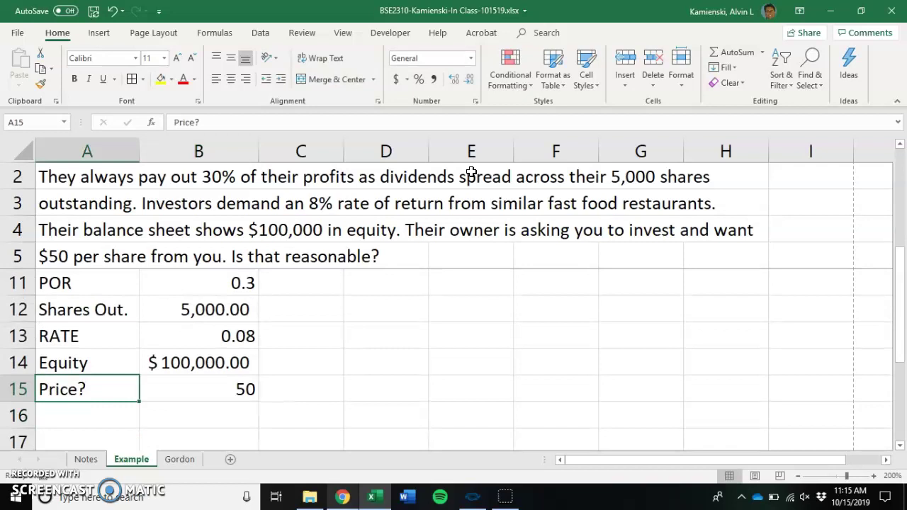
key(Up)
key(Right)
key(alt+h)
key(a)
key(n)
key(Up)
key(Up)
key(Up)
key(Up)
key(Up)
key(Up)
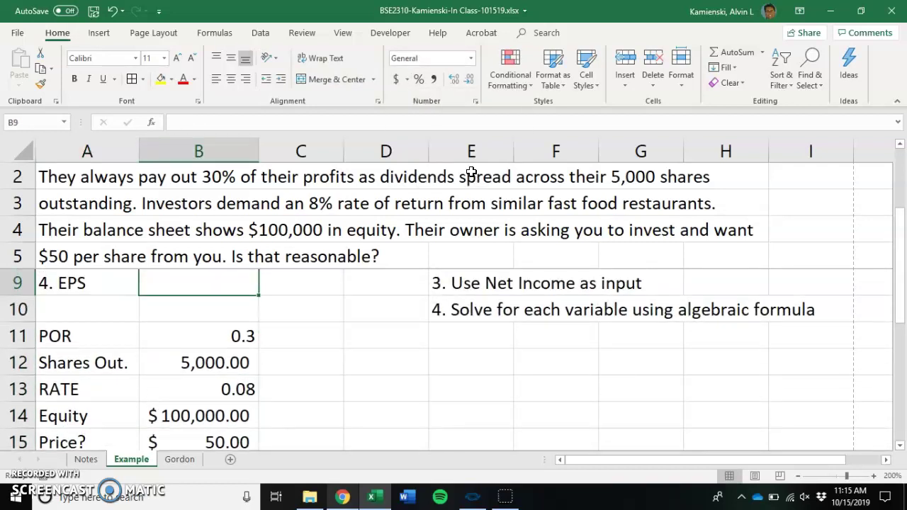
key(Down)
key(Down)
key(Down)
key(Down)
key(Down)
key(Down)
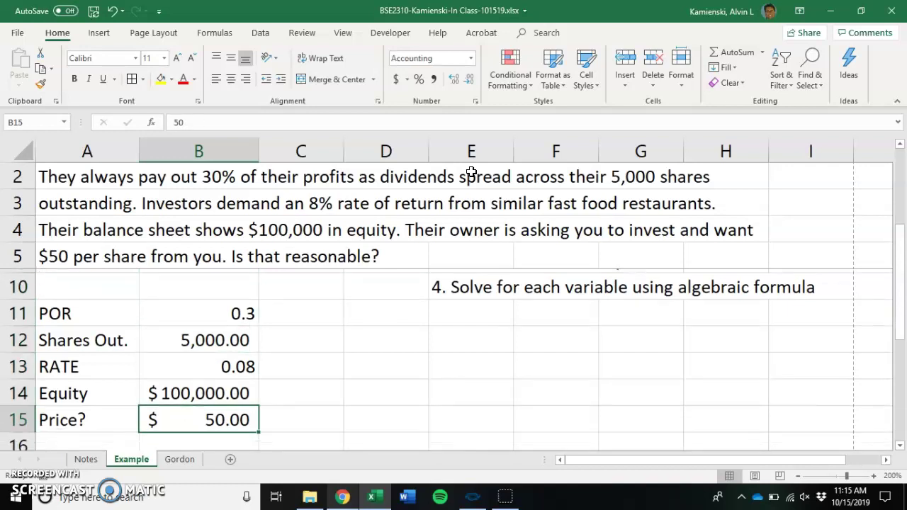
key(Up)
key(Up)
key(Up)
key(Up)
key(Up)
key(Up)
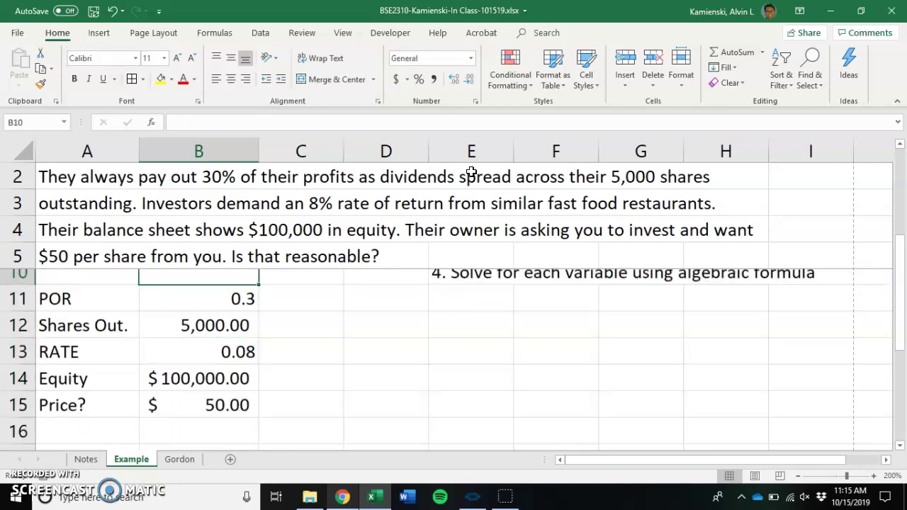
key(Up)
key(Up)
key(Up)
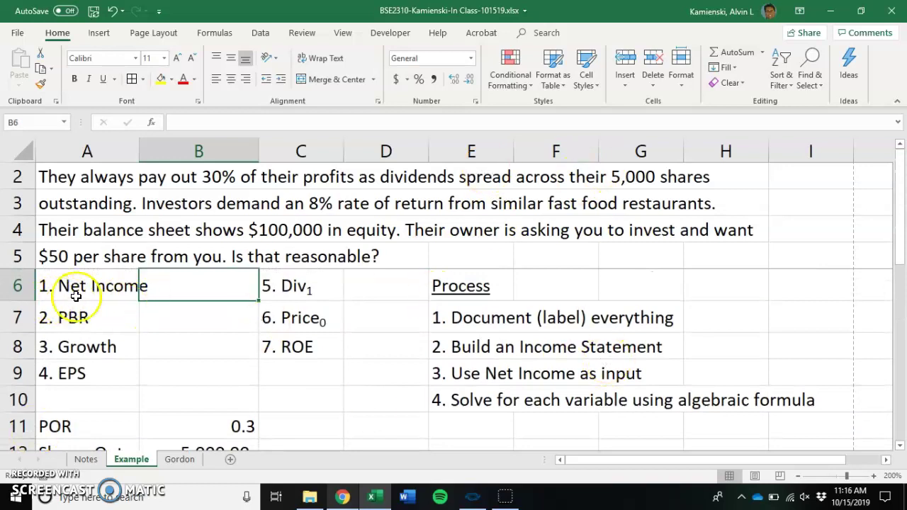
click(384, 426)
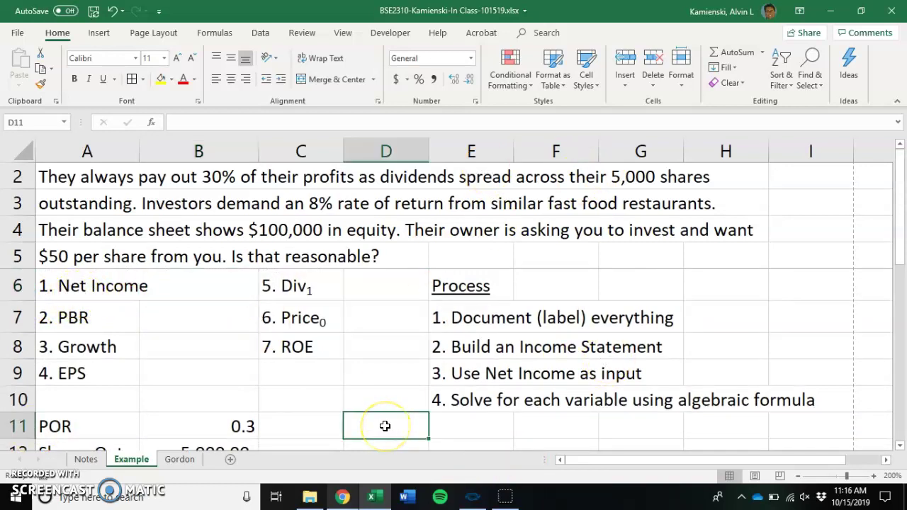
key(Down)
key(Up)
text(I)
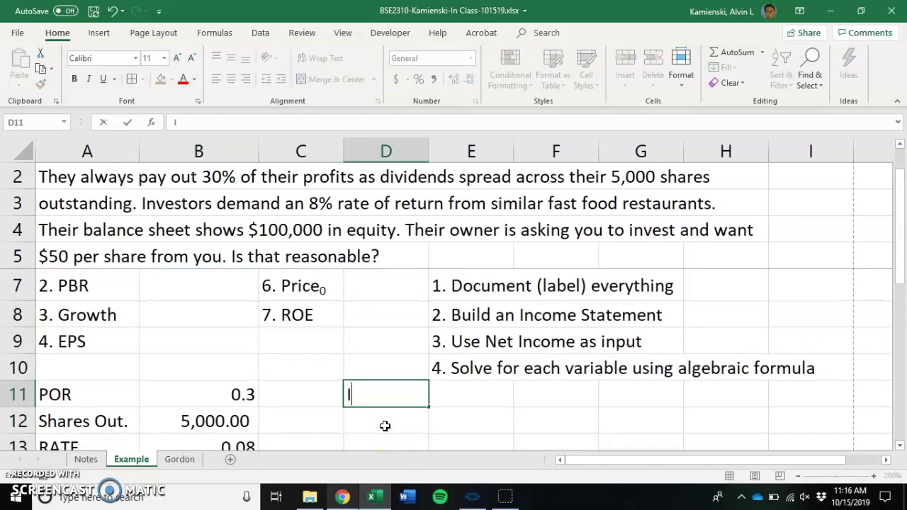
text(ncome Statement)
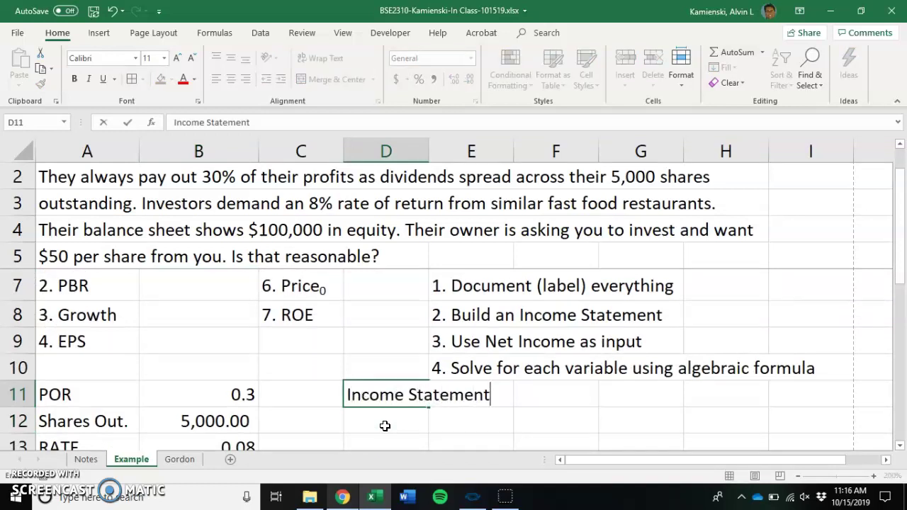
key(Return)
text(Reven)
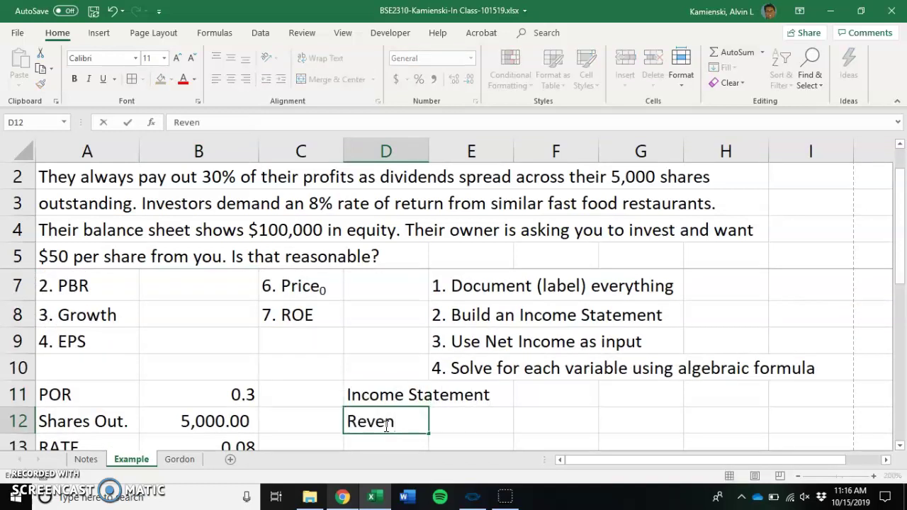
text(ues)
key(Return)
text(Expenses)
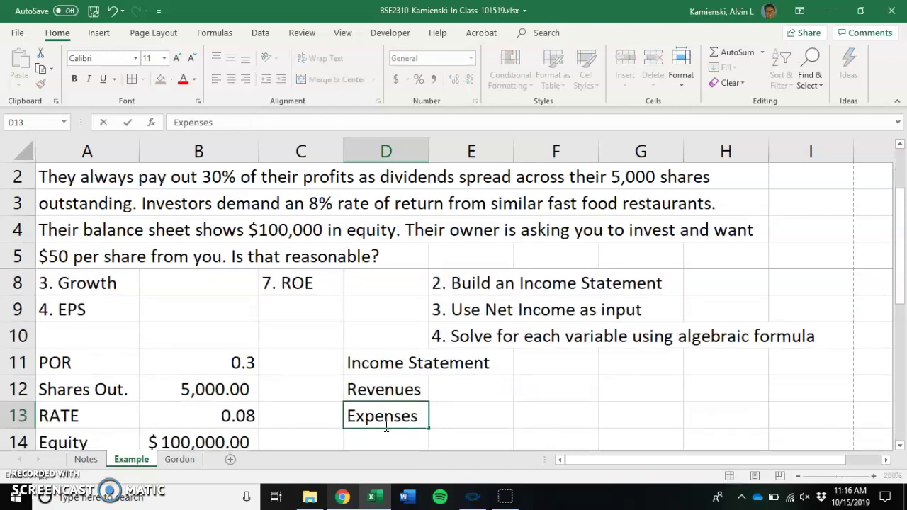
key(Return)
text(Taxes)
key(Return)
text(Net)
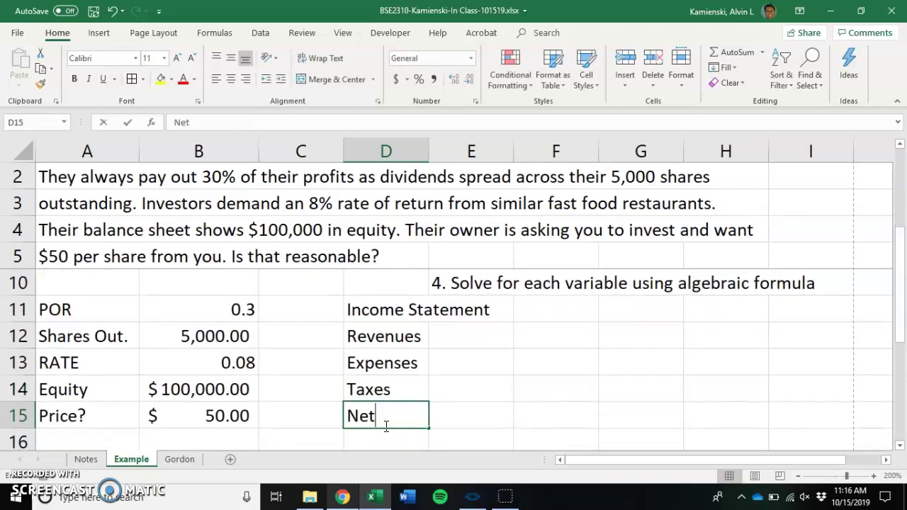
text( Income)
key(Return)
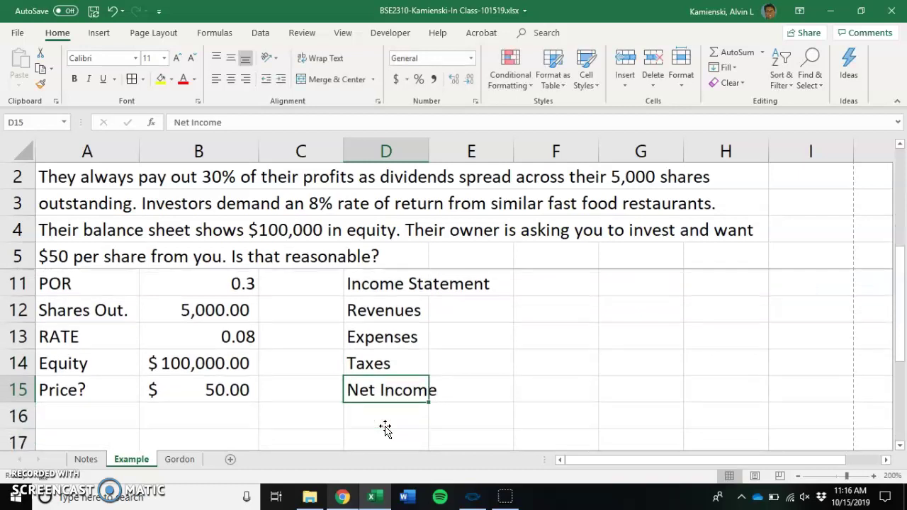
key(Up)
key(Up)
key(Up)
key(Up)
key(ctrl+u)
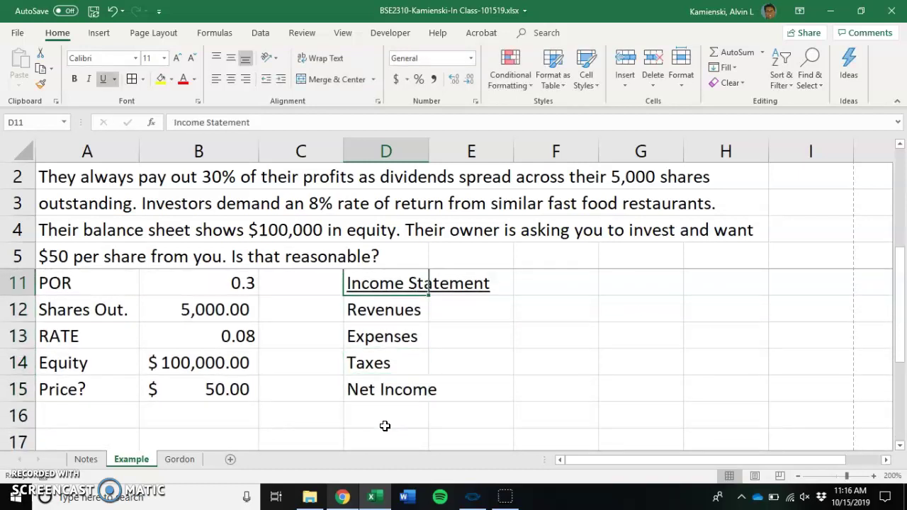
key(Up)
key(Up)
key(Up)
key(Up)
key(Up)
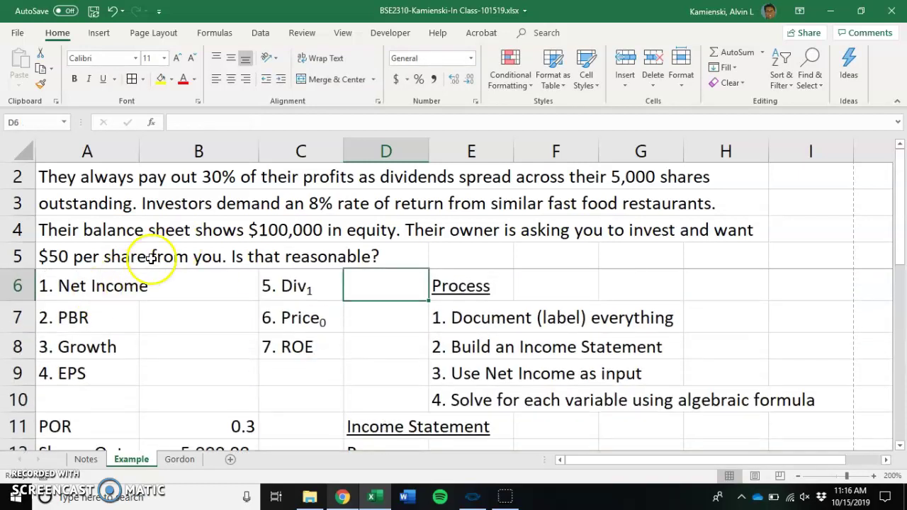
Step: Enter 200,000 as the Revenues amount in E12
key(alt+w)
key(Escape)
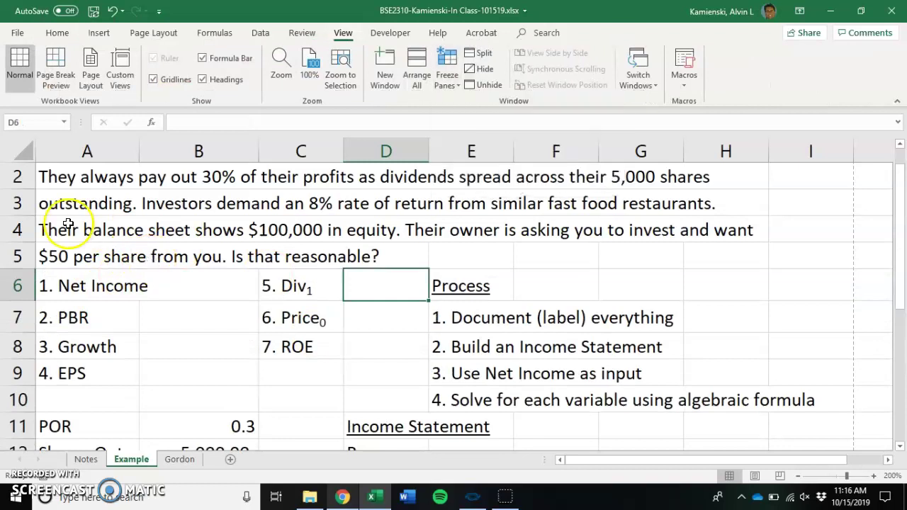
scroll(68, 223, up, 1)
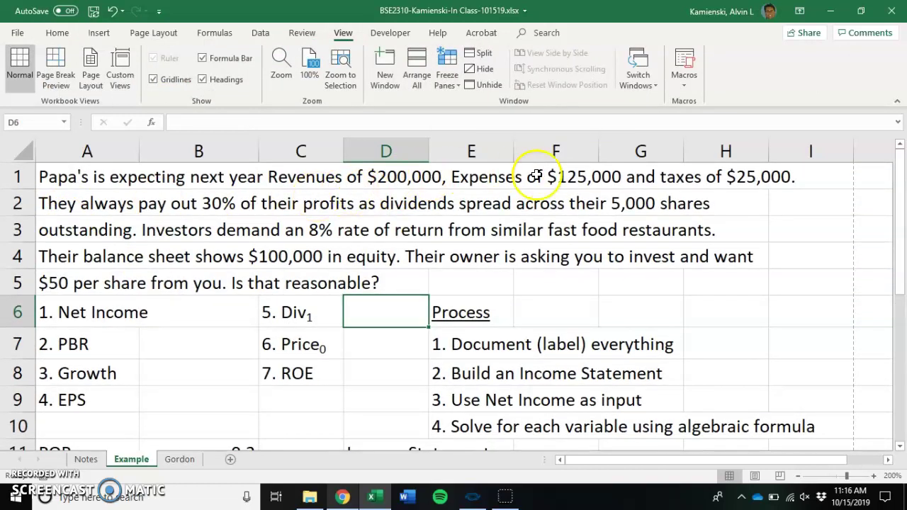
scroll(671, 207, down, 3)
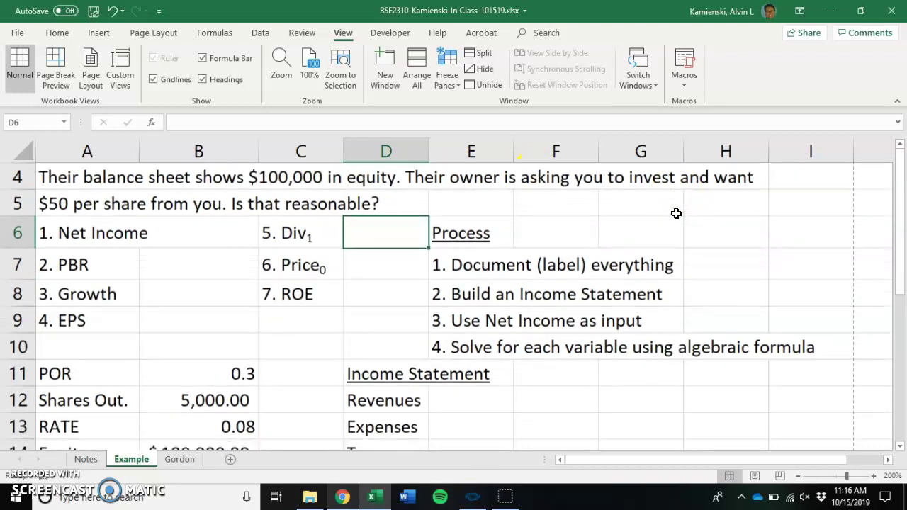
scroll(468, 227, up, 3)
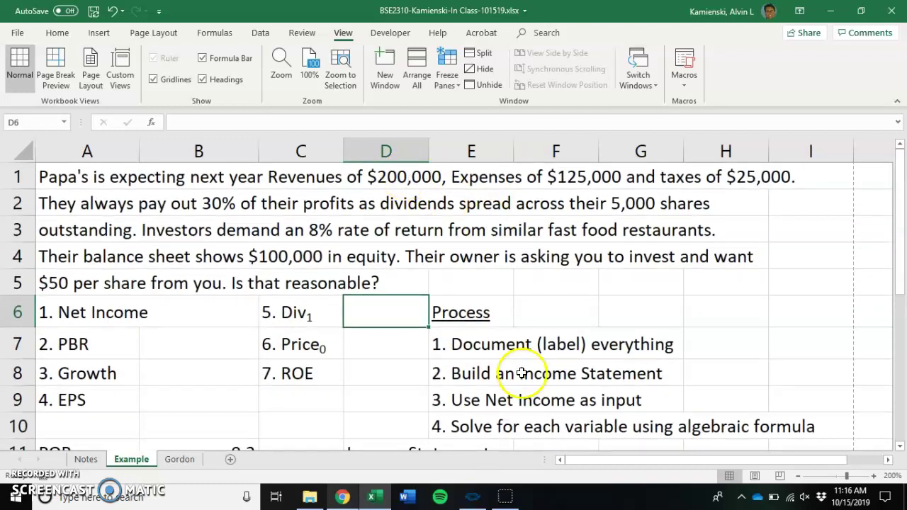
click(504, 391)
key(Down)
key(Down)
key(Down)
text(2)
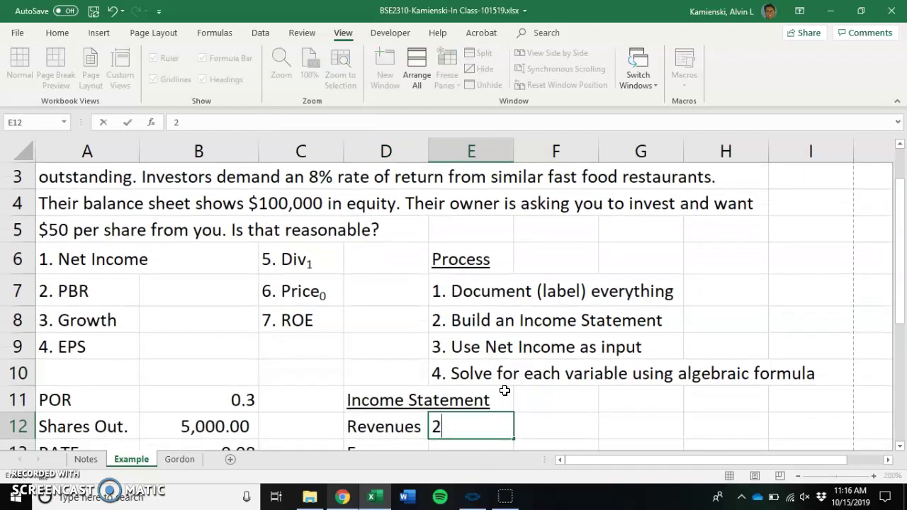
text(00,000)
key(Return)
Step: Enter 125,000 as the Expenses amount in E13
scroll(504, 391, up, 1)
key(Up)
key(Up)
key(Up)
key(Up)
key(Up)
key(Up)
key(Up)
key(Up)
key(Up)
key(Up)
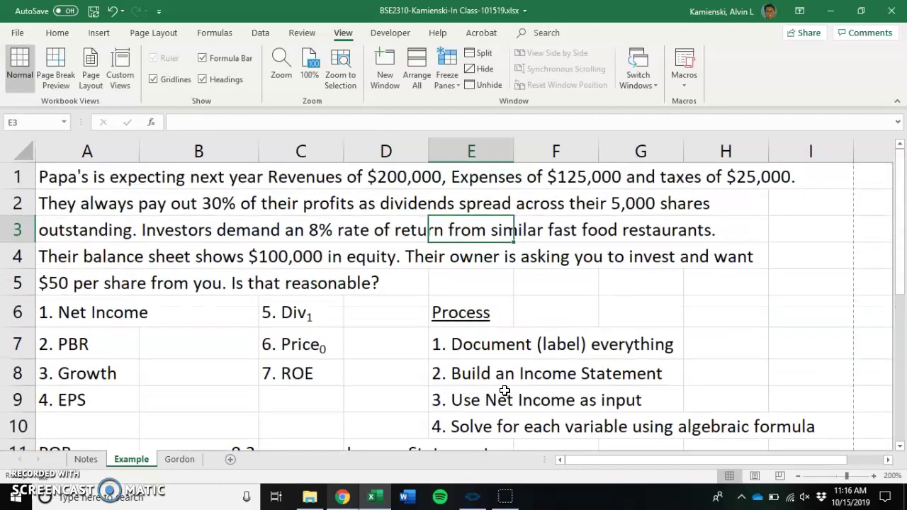
key(Down)
key(Down)
key(Down)
key(Down)
key(Down)
key(Down)
key(Down)
key(Down)
key(Down)
key(Down)
text(1)
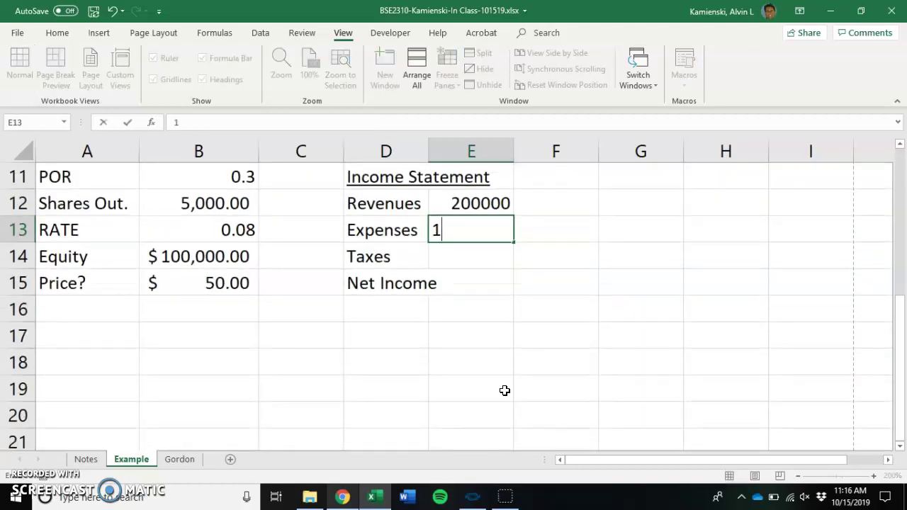
text(25,000)
key(Return)
scroll(505, 391, up, 4)
key(Up)
key(Up)
key(Up)
key(Up)
key(Up)
key(Up)
key(Up)
key(Up)
key(Up)
key(Up)
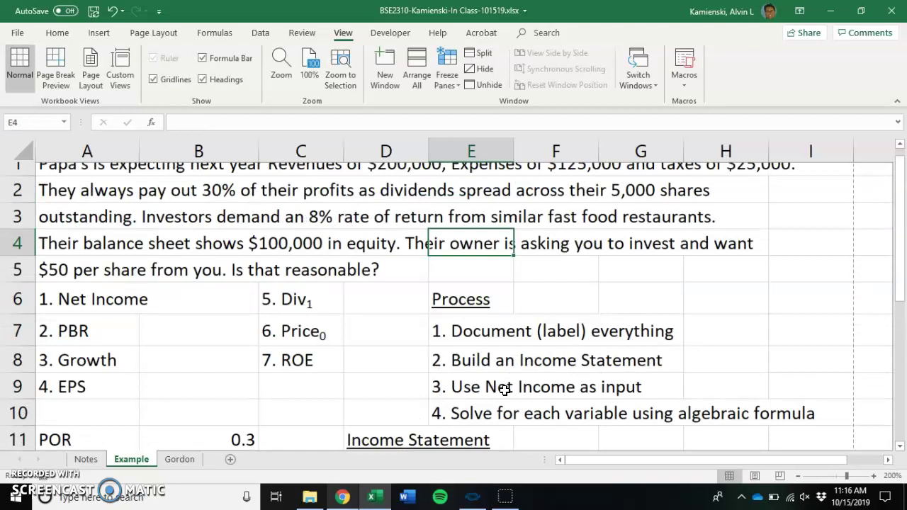
key(Down)
key(Down)
key(Down)
key(Down)
key(Down)
key(Down)
key(Down)
key(Down)
key(Down)
key(Down)
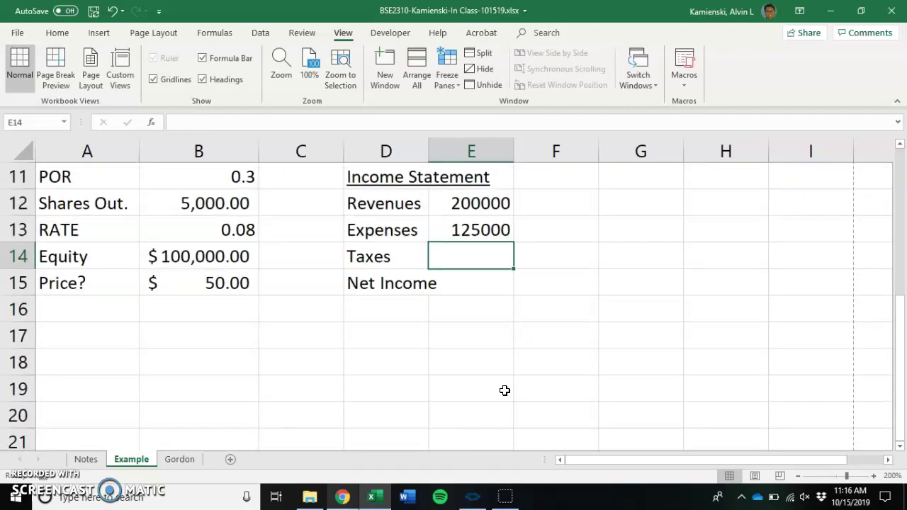
Step: Enter Taxes of 25000 in E14 and AutoFit column D to show Net Income
text(25000)
key(Return)
key(Left)
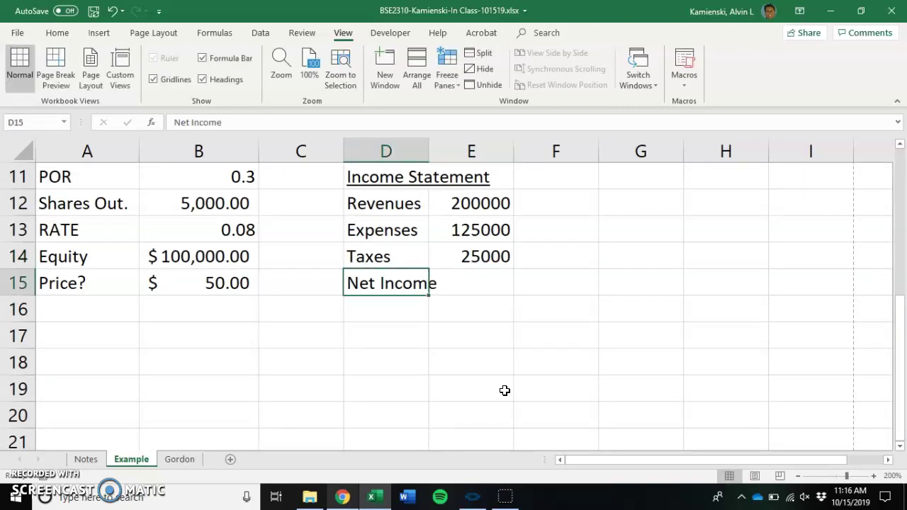
key(alt+h)
key(o)
key(i)
Step: Compute Net Income in E15 with the formula =E12-E13-E14
key(Right)
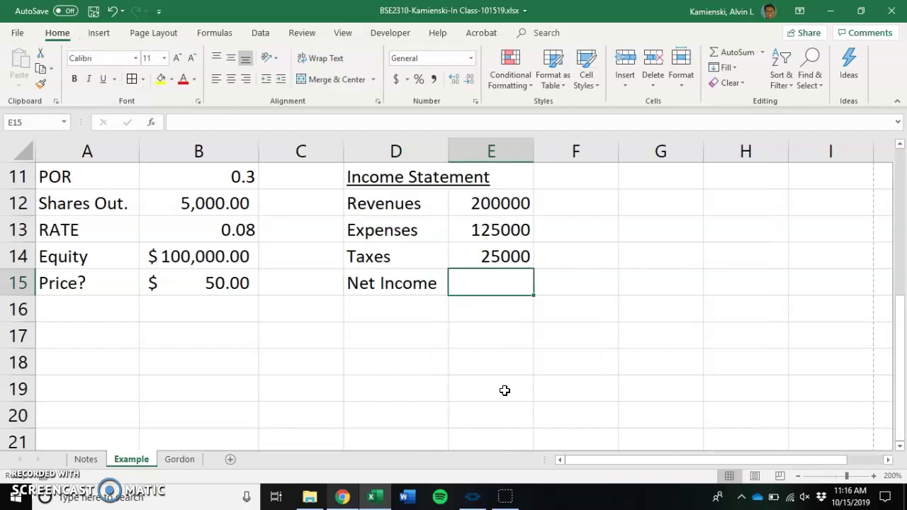
text(=)
key(Up)
key(Up)
key(Up)
text(=)
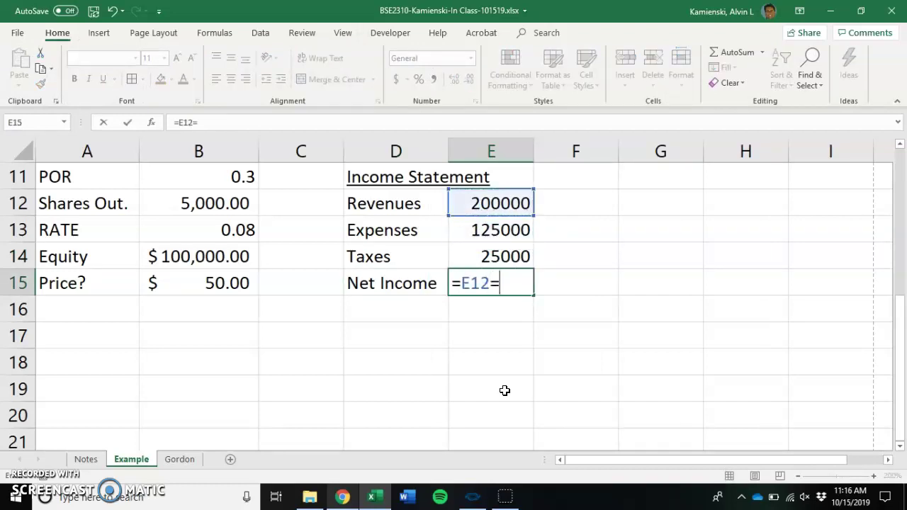
key(BackSpace)
text(-)
key(Up)
key(Up)
text(-)
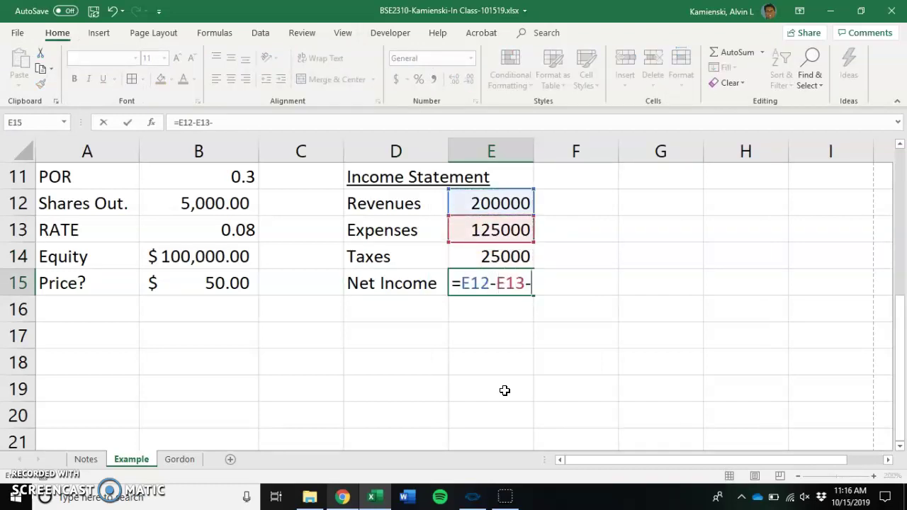
key(Up)
key(Return)
key(Up)
Step: Add a double bottom border under the Net Income amount
key(alt+h)
text(nu)
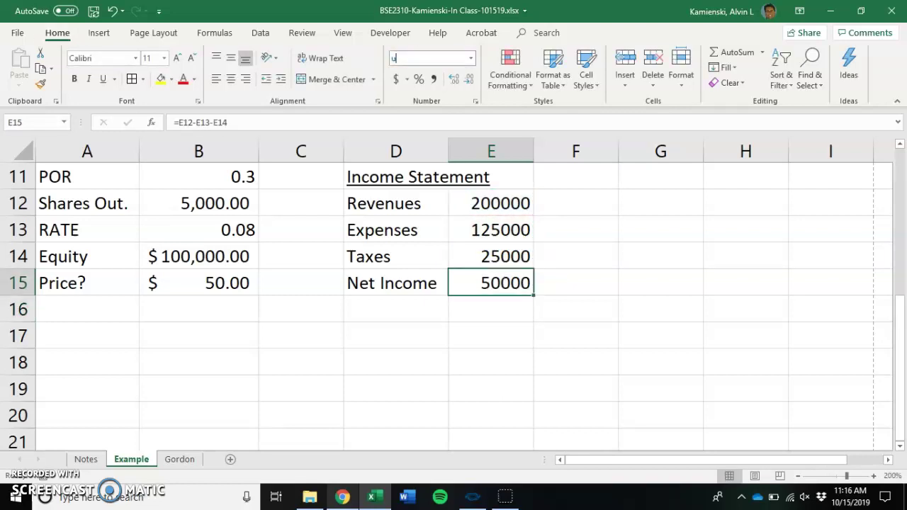
key(Escape)
key(alt+h)
key(b)
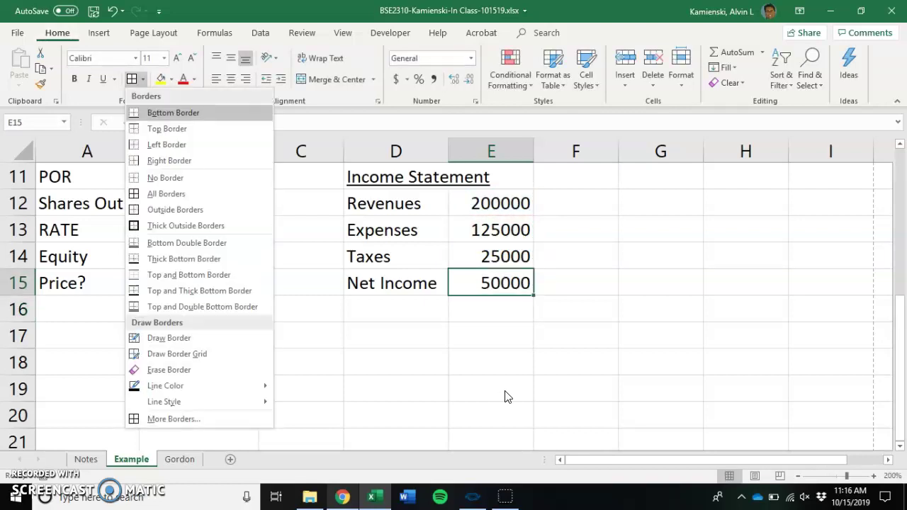
key(b)
Step: Apply Accounting format to the four amounts in E12:E15
key(shift+Up)
key(shift+Up)
key(shift+Up)
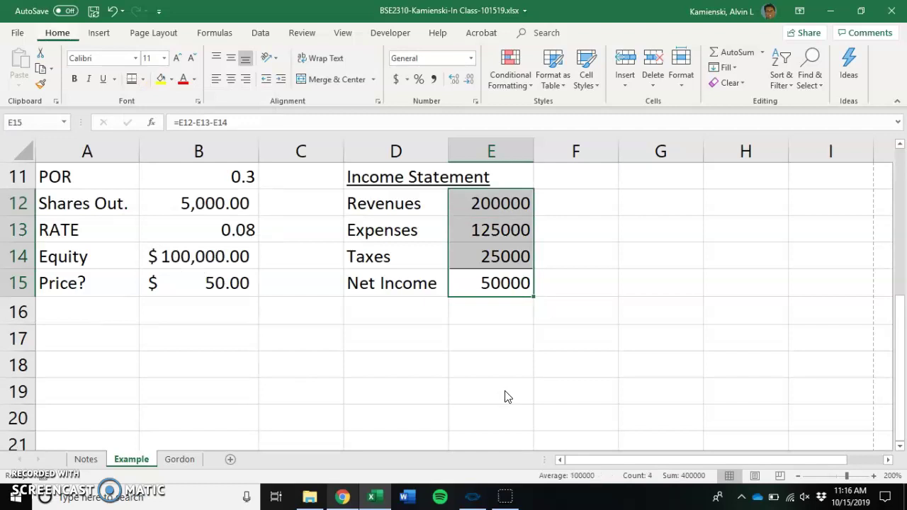
key(alt+h)
key(a)
key(n)
key(Return)
Step: Fill the Net Income cell E15 with yellow
key(Down)
key(Up)
key(Up)
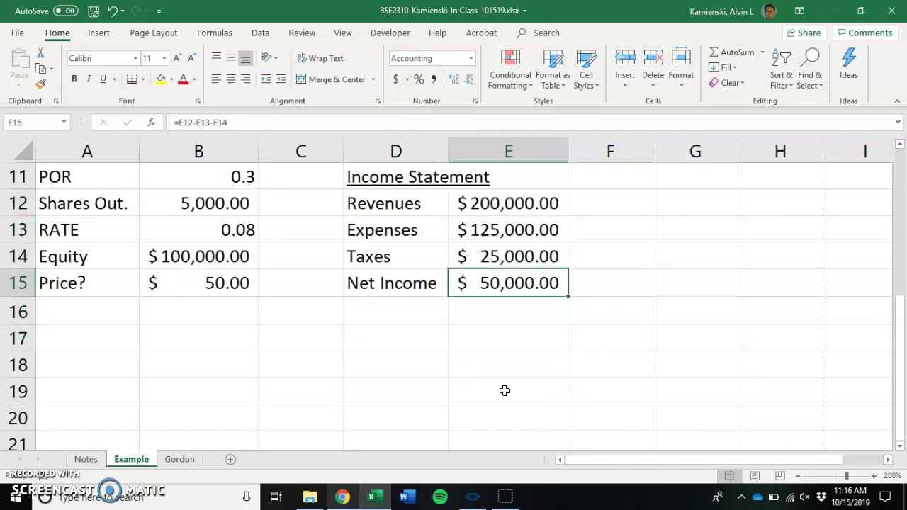
key(Down)
key(alt+h)
key(h)
key(Return)
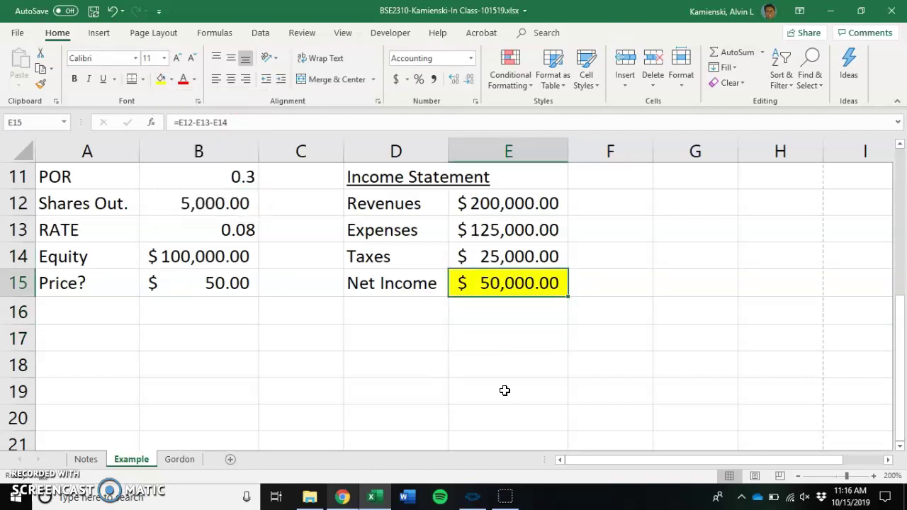
Step: Add a PBR label in A16 with the formula =1-B11 giving 0.7
scroll(504, 391, up, 4)
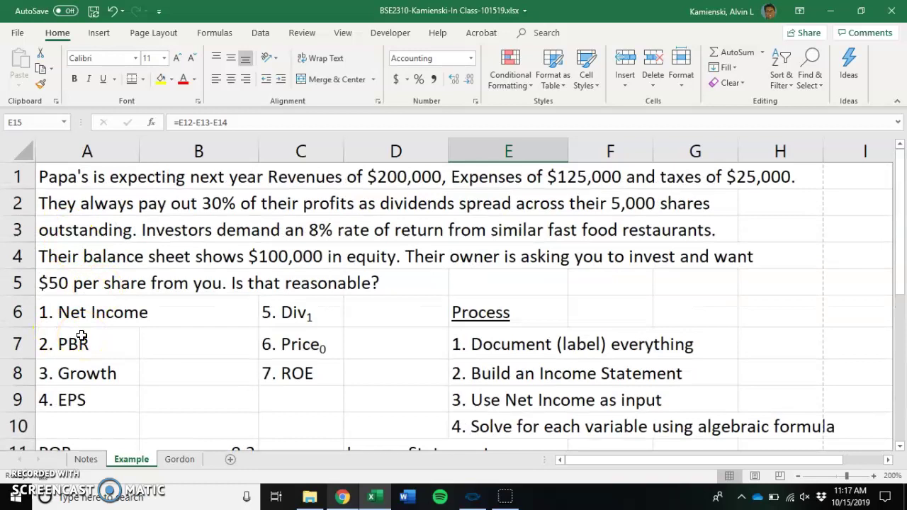
scroll(82, 336, down, 2)
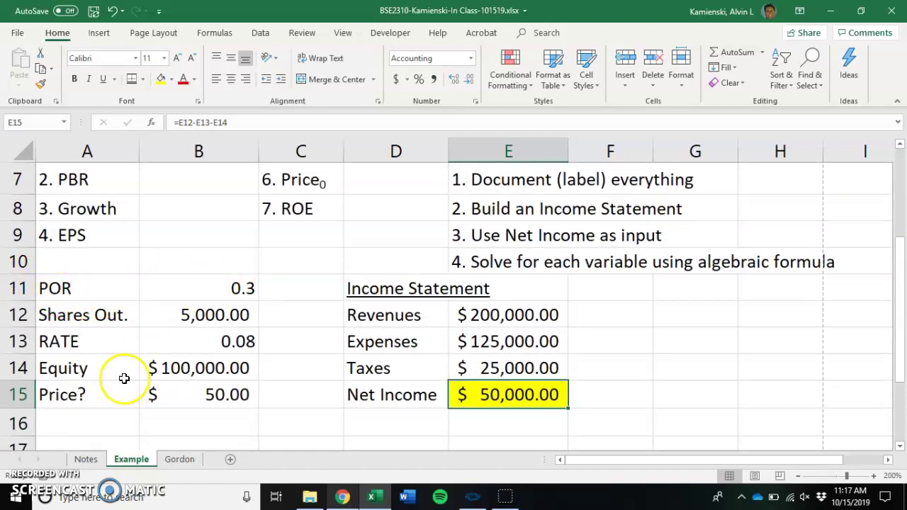
click(103, 417)
text(Pr)
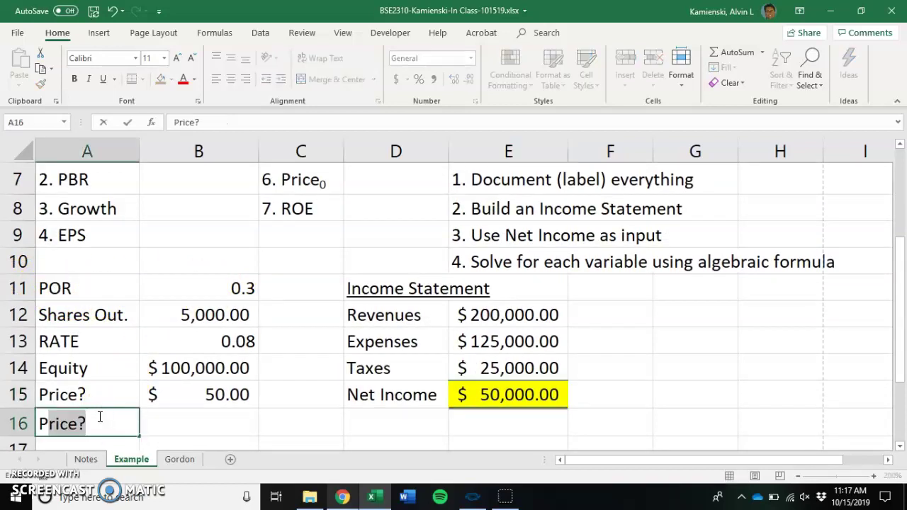
text(BR)
key(Tab)
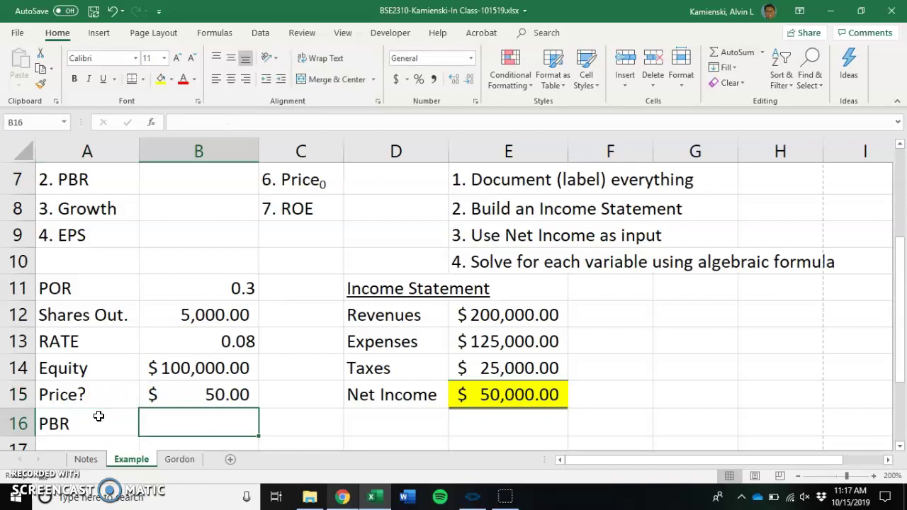
text(=1-)
key(Up)
key(Up)
key(Up)
key(Up)
key(Up)
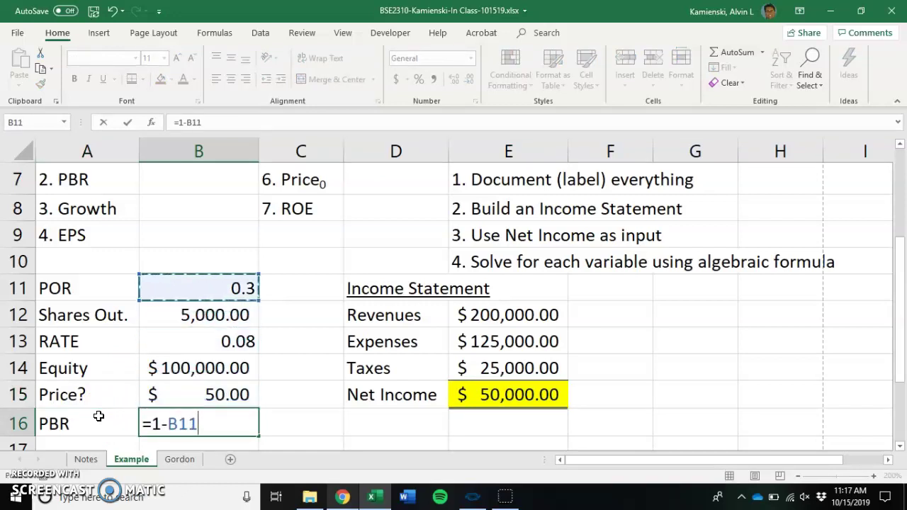
key(Return)
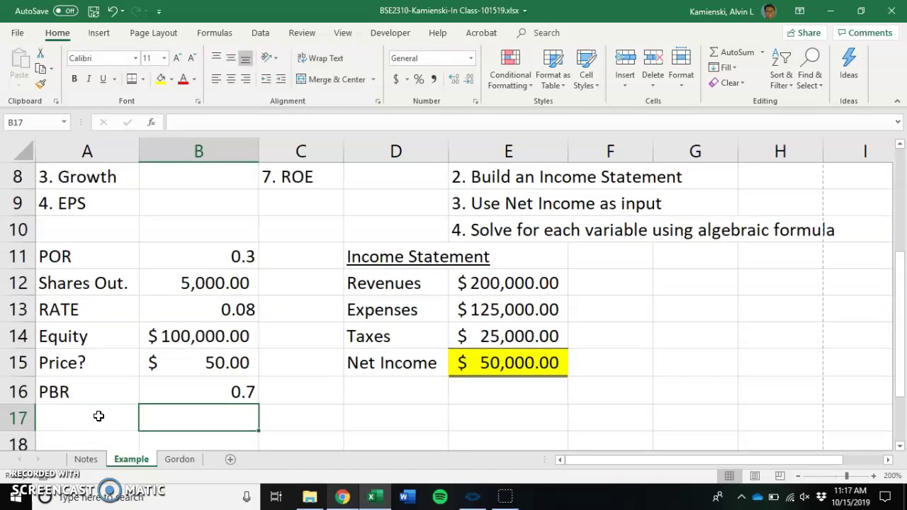
Step: Fill the PBR value in B16 with yellow
key(Up)
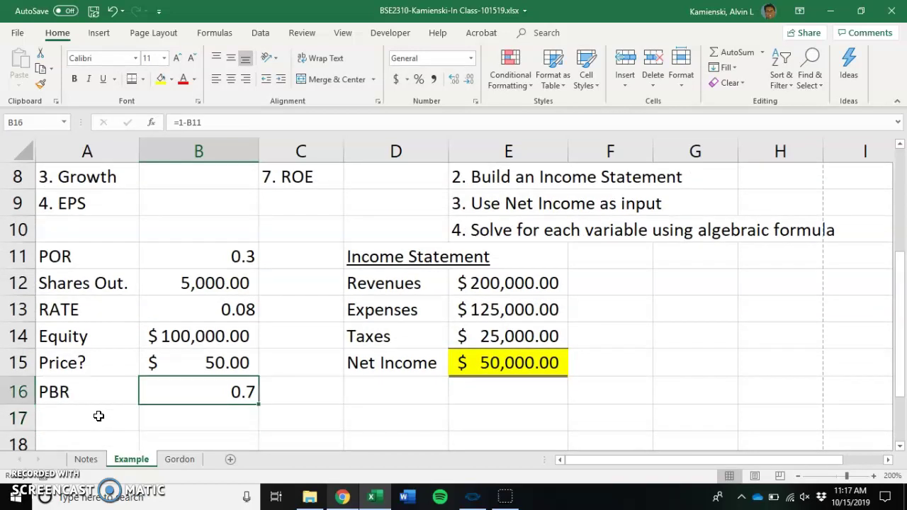
key(alt+h)
key(h)
key(Up)
key(Up)
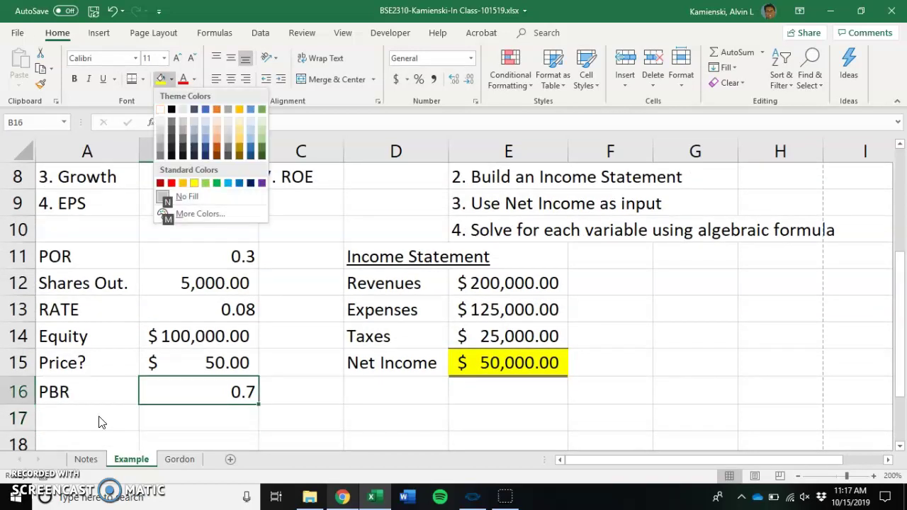
key(Return)
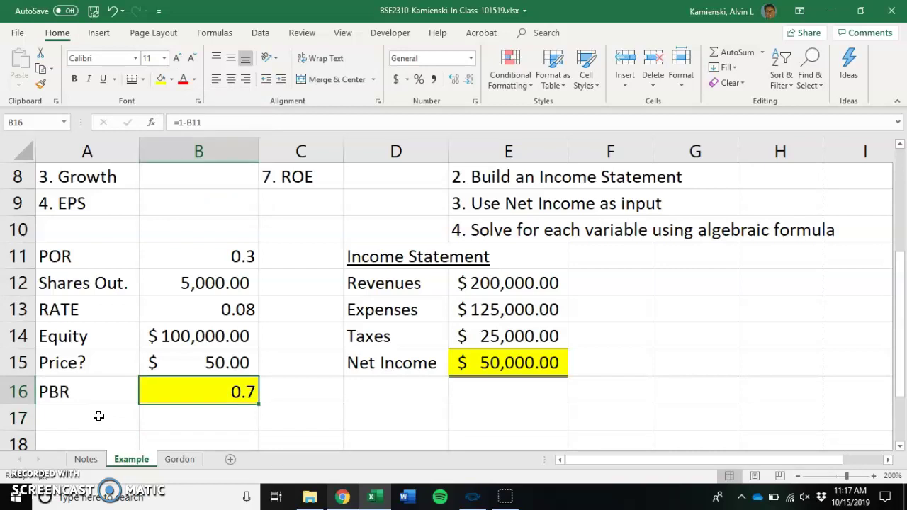
key(Down)
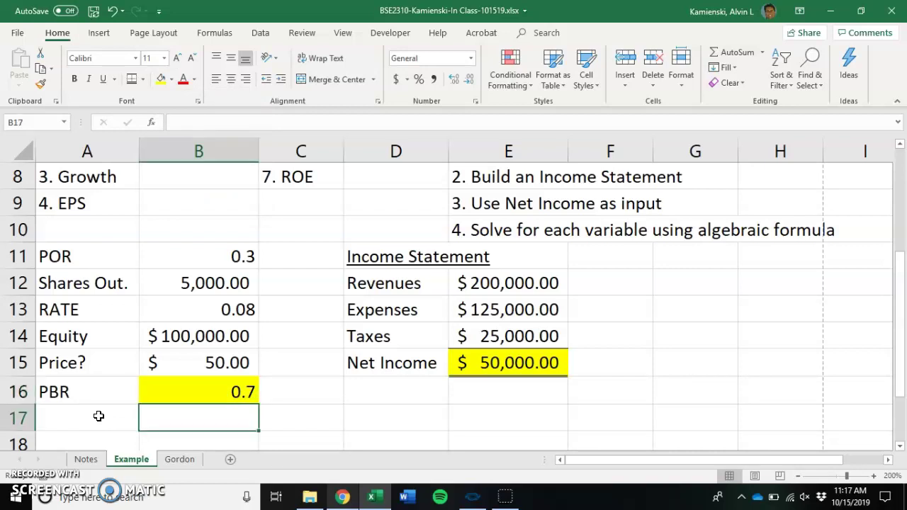
Step: Enter the 'growth' label for row 17
click(98, 416)
text(growth)
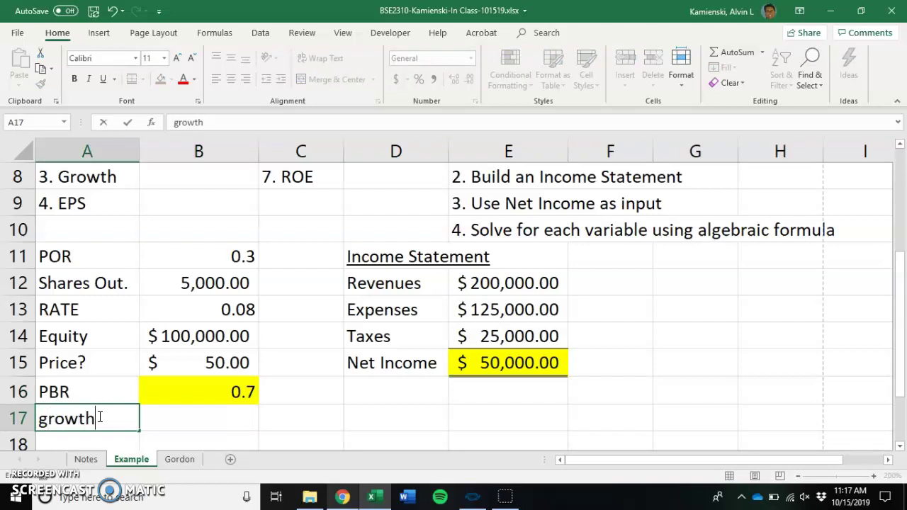
key(Return)
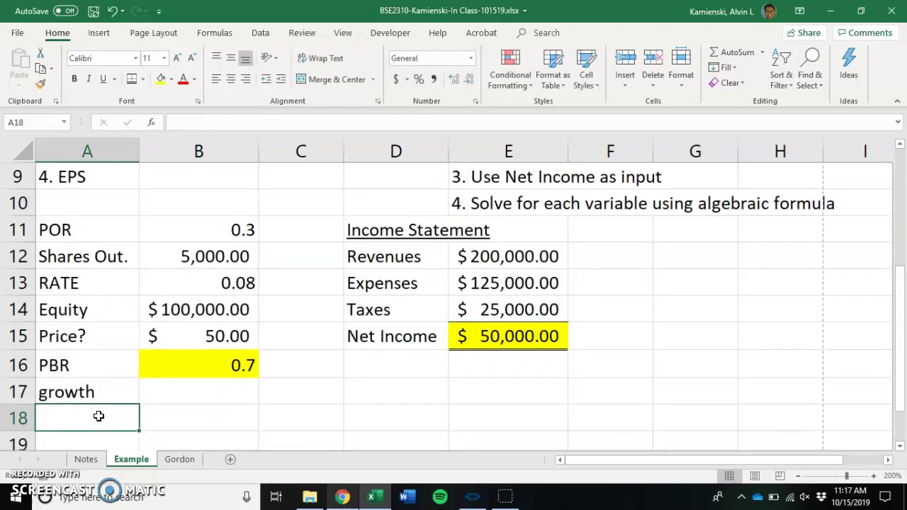
key(Up)
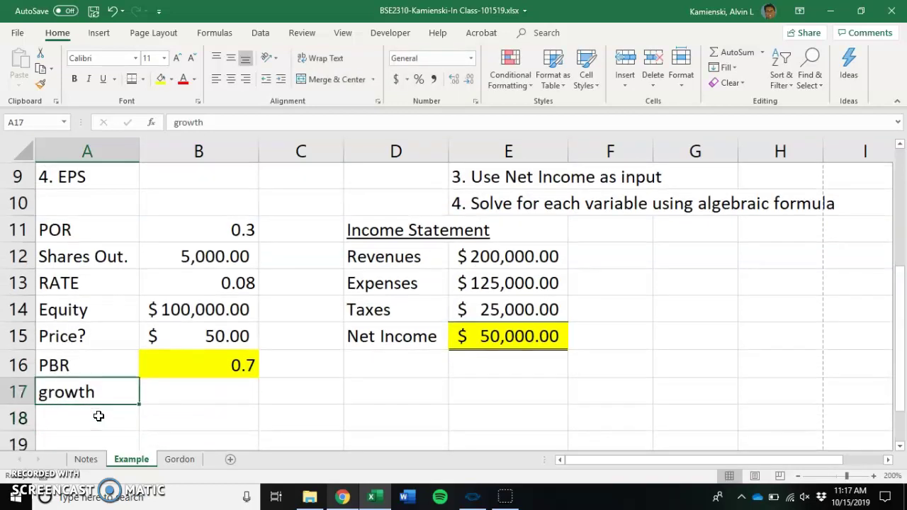
key(Right)
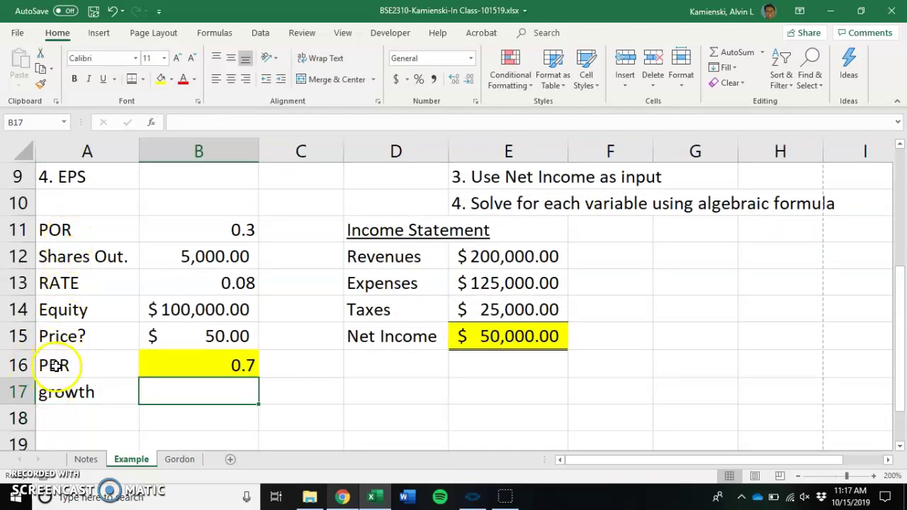
Step: Add the 'ROE' label in A18
key(Page_Up)
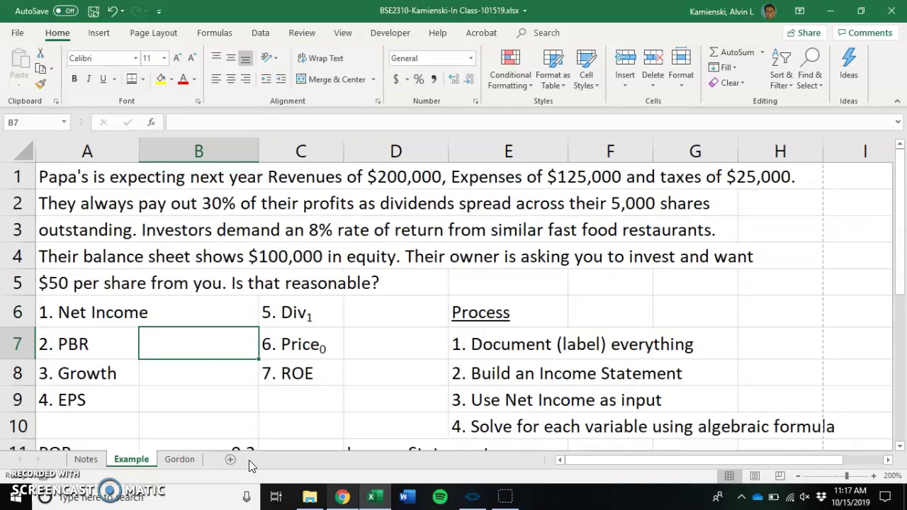
key(Page_Down)
key(Down)
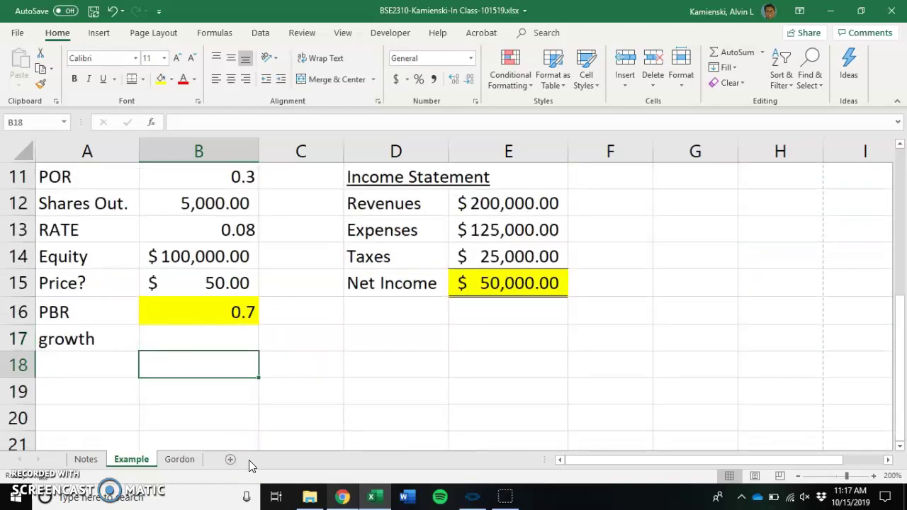
key(Left)
text(ROEW)
key(BackSpace)
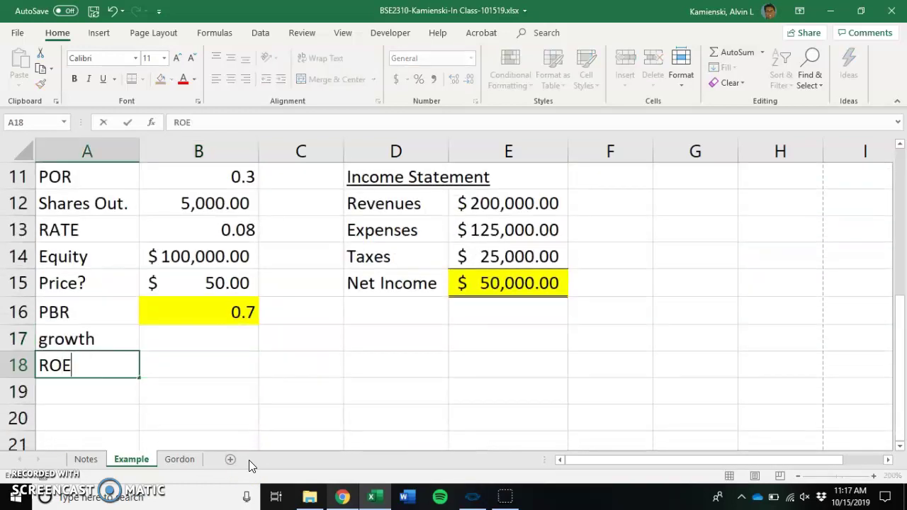
key(Tab)
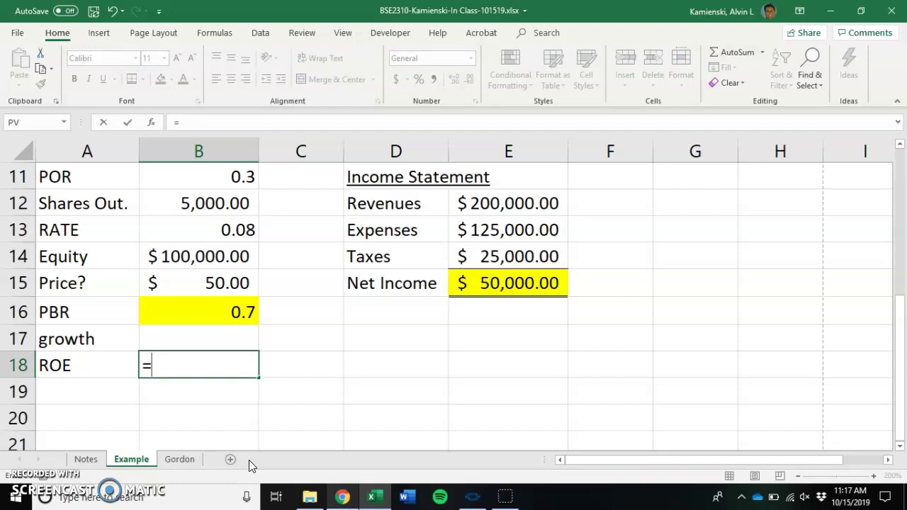
Step: Enter =E15/B14 in B18 so ROE shows 0.5
key(Up)
key(Up)
key(Up)
key(Right)
key(Right)
key(Right)
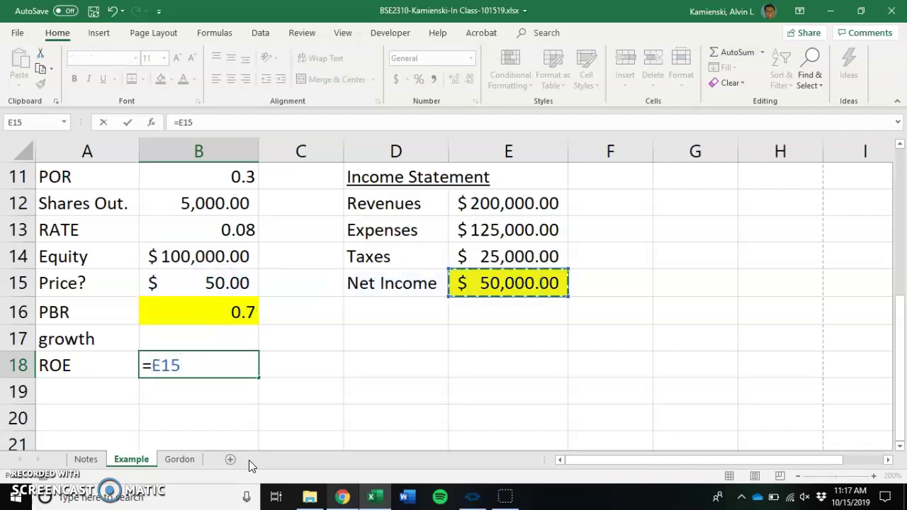
text(/)
key(Up)
key(Up)
key(Up)
key(Up)
key(Up)
key(Down)
key(Return)
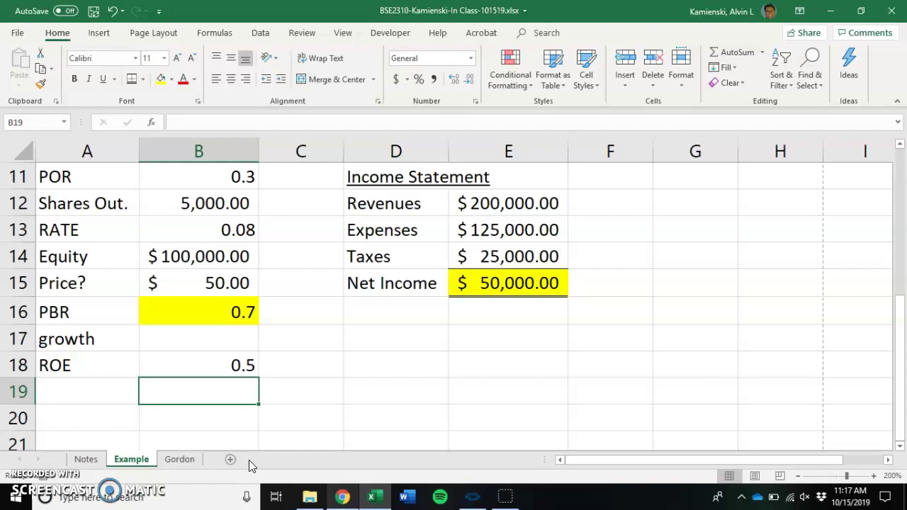
Step: Set growth in B17 to =B16*B18 (PBR times ROE), giving 0.35
key(Up)
key(Up)
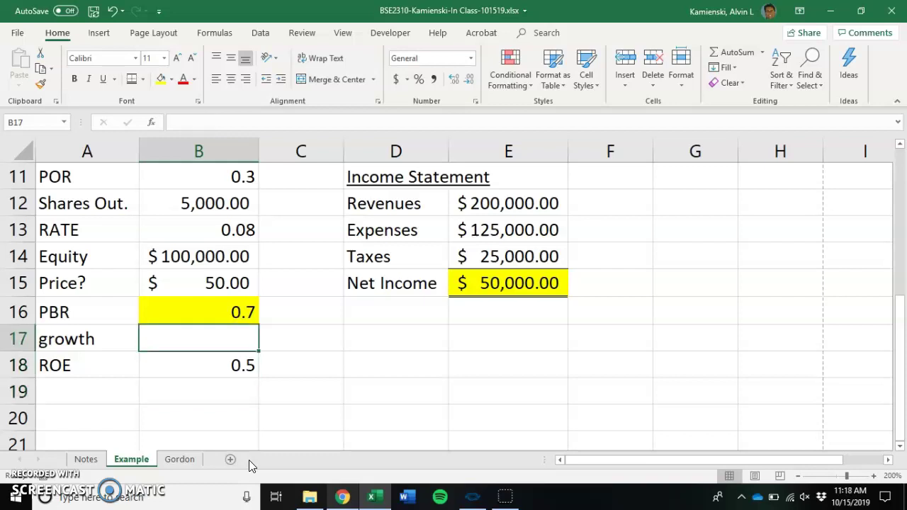
text(=)
key(Up)
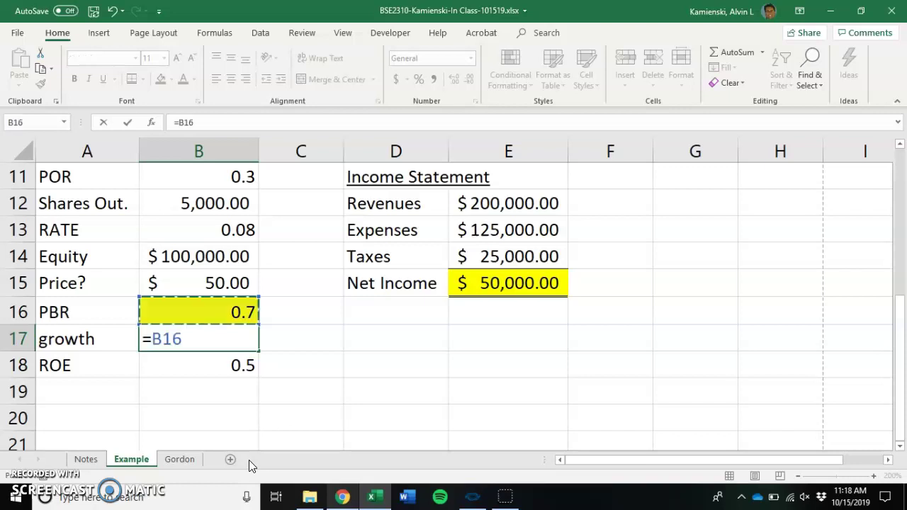
text(*)
key(Down)
key(Down)
key(Up)
key(Return)
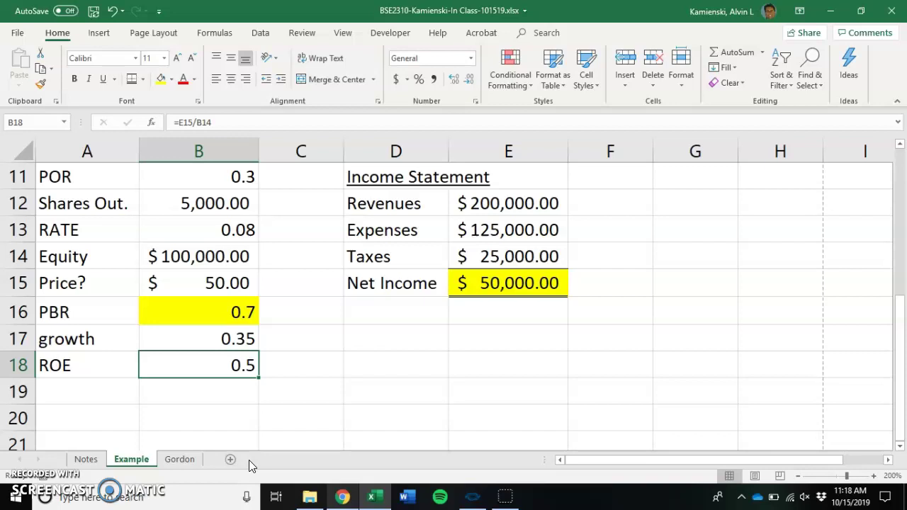
Step: Change the equity value in B14 to 1,000,000
click(185, 258)
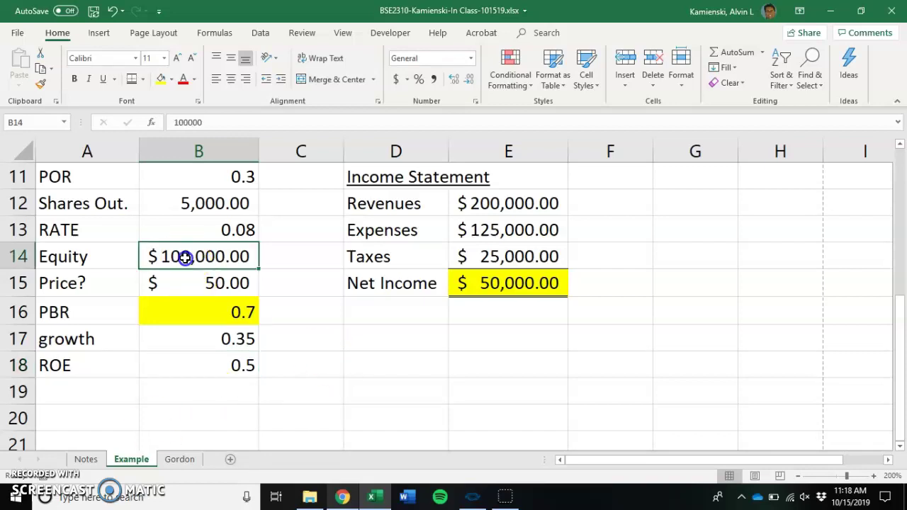
click(210, 126)
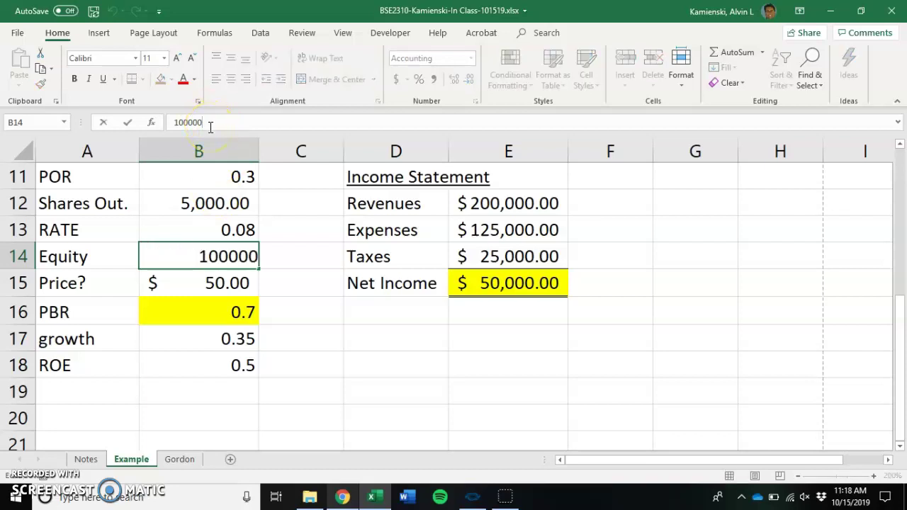
text(0)
key(Return)
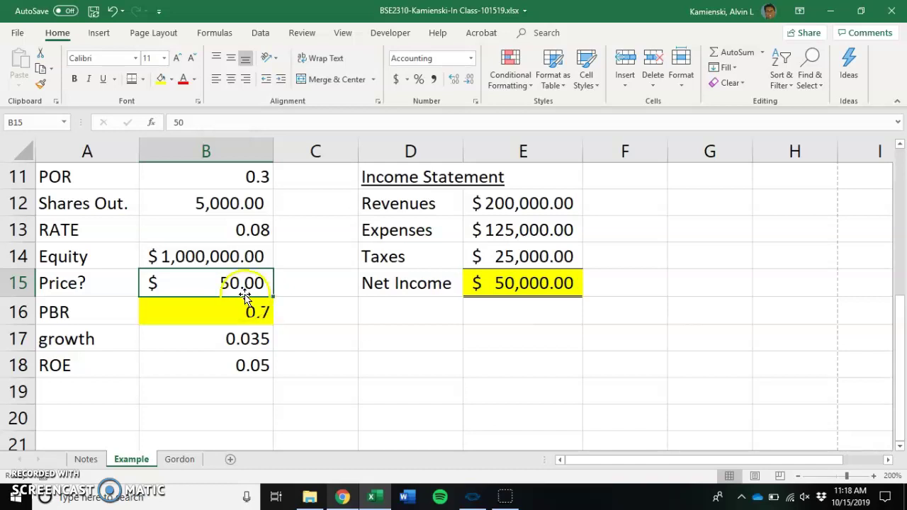
Step: Revise the balance sheet sentence in A4 to state equity of $1,000,000
scroll(243, 284, up, 4)
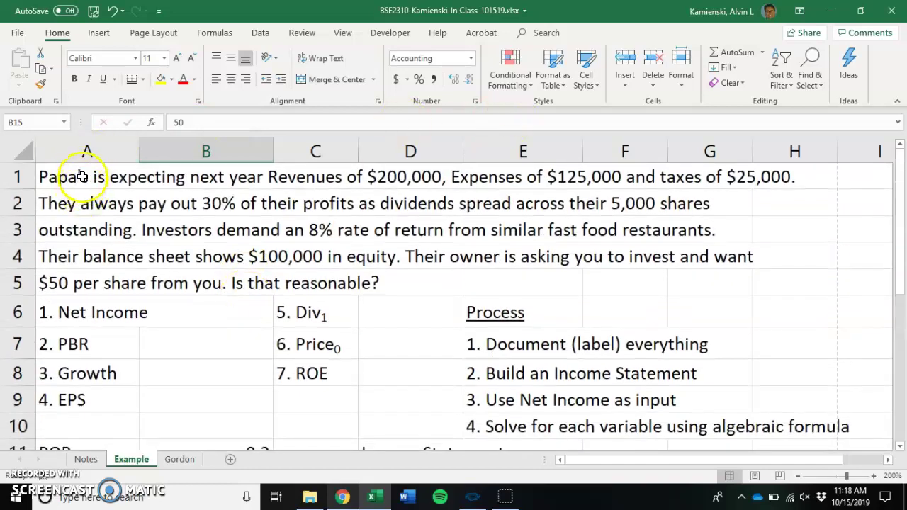
click(67, 249)
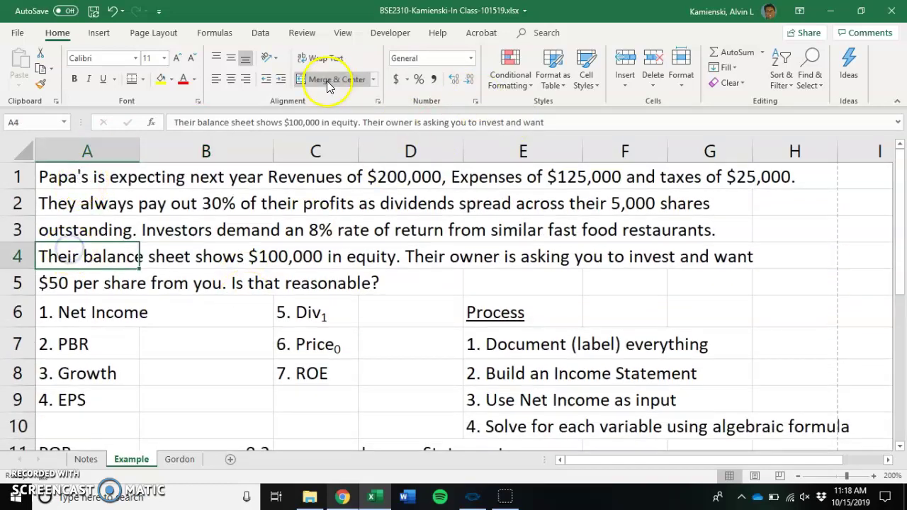
click(313, 122)
key(Left)
key(Left)
key(Left)
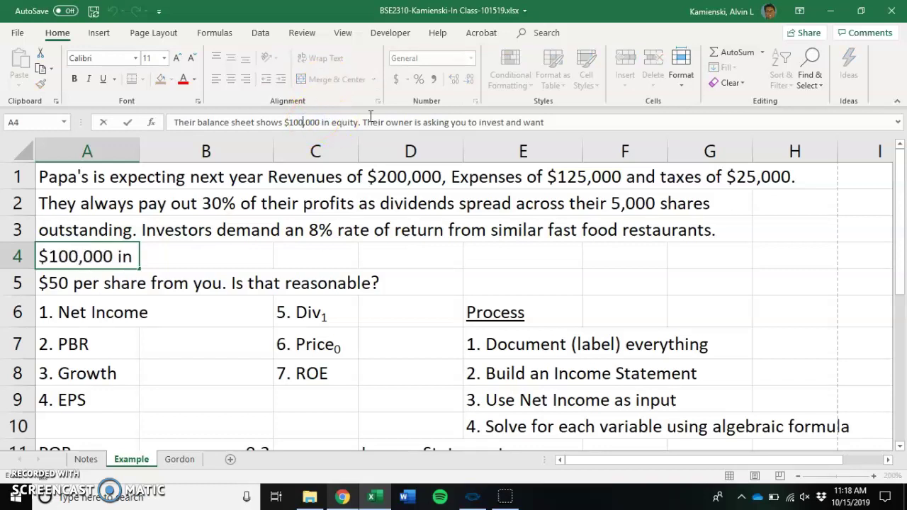
text(,0)
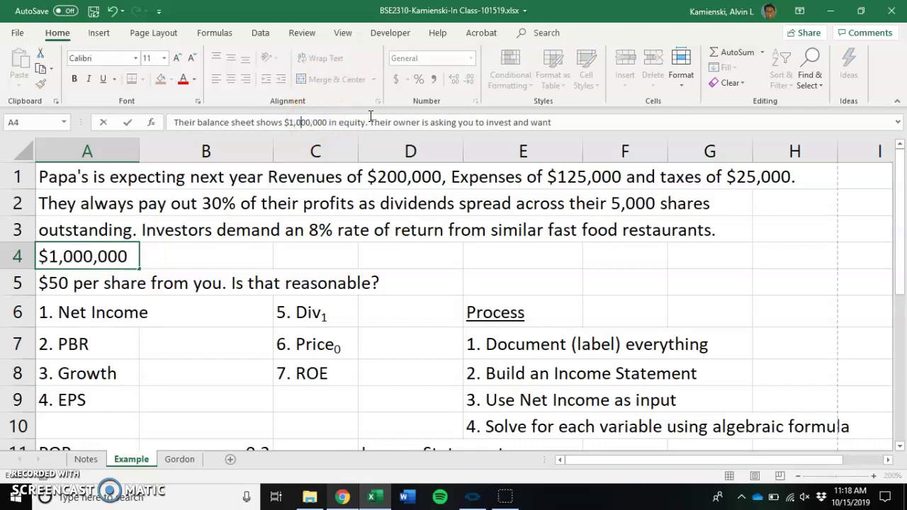
key(Return)
Step: Shade the ROE value in B18 yellow
key(Down)
key(Down)
key(Down)
key(Down)
key(Down)
key(Down)
key(Down)
key(Down)
key(Down)
key(Down)
key(Down)
key(Down)
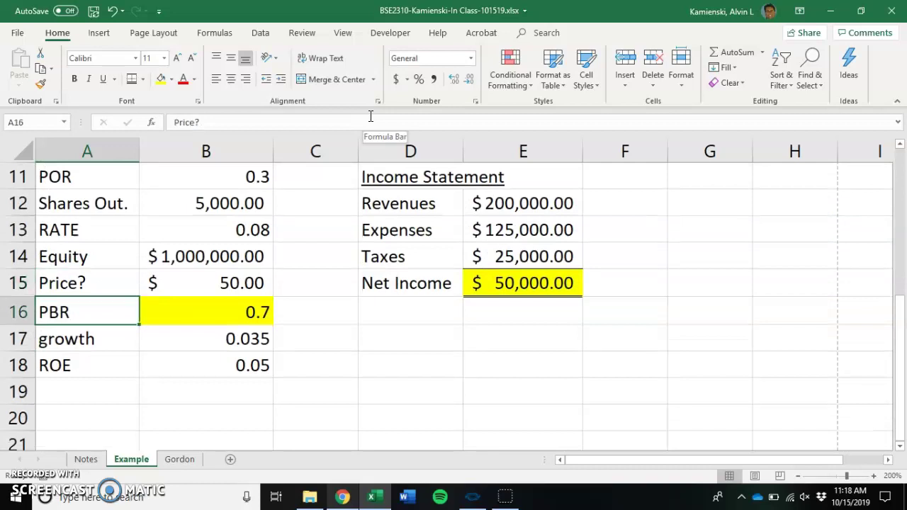
key(Right)
key(alt+h)
key(h)
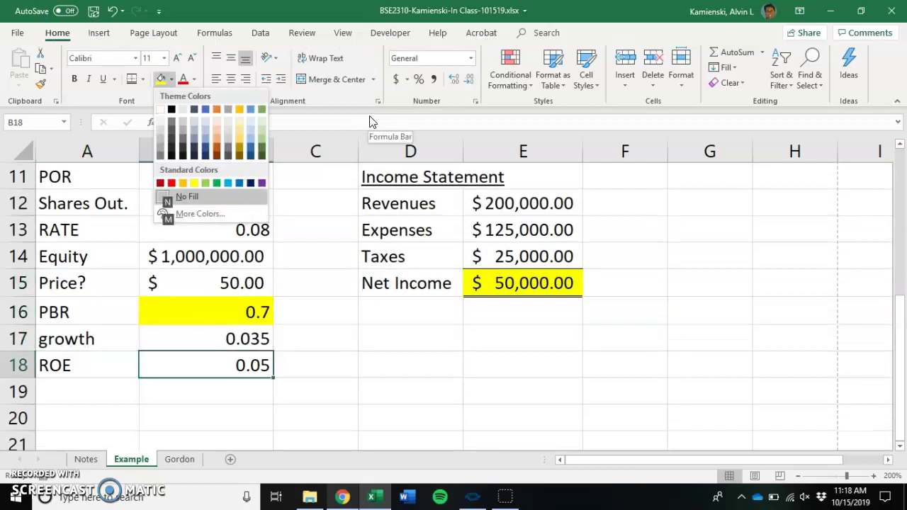
key(Return)
Step: Fill the growth value in B17 yellow
key(Up)
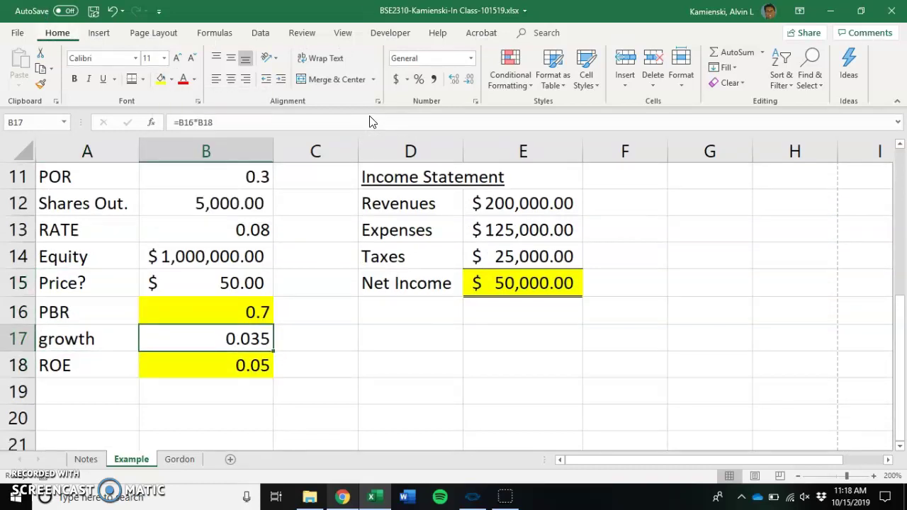
key(alt+h)
key(h)
key(Up)
key(Left)
key(Left)
key(Return)
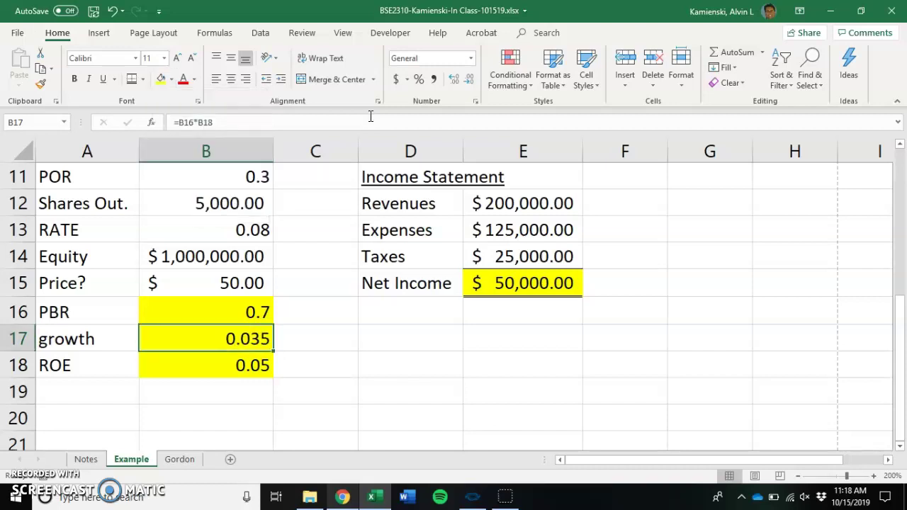
key(Up)
key(Up)
key(Up)
key(Up)
key(Up)
key(Up)
key(Up)
key(Up)
key(Up)
key(Up)
key(Up)
key(Up)
key(Up)
Step: Add an 'EPS' label in D16 below Net Income
key(Left)
key(Down)
key(Down)
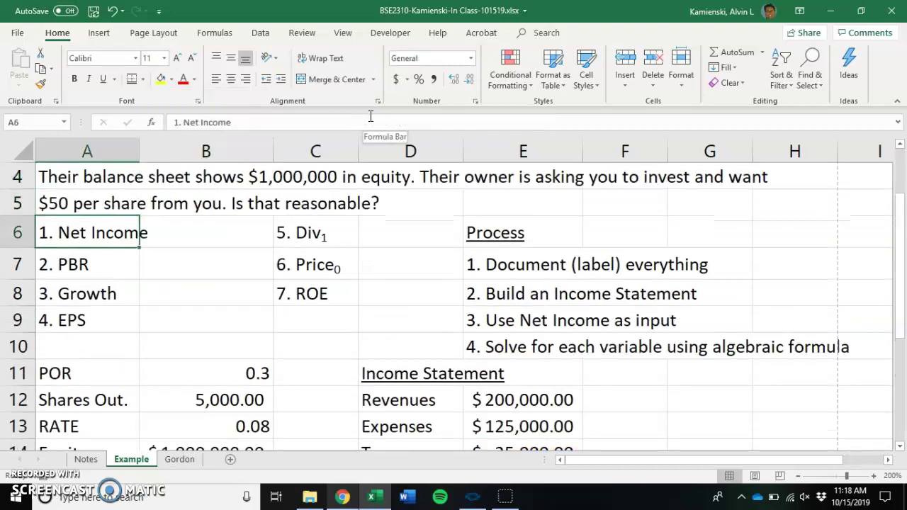
key(Down)
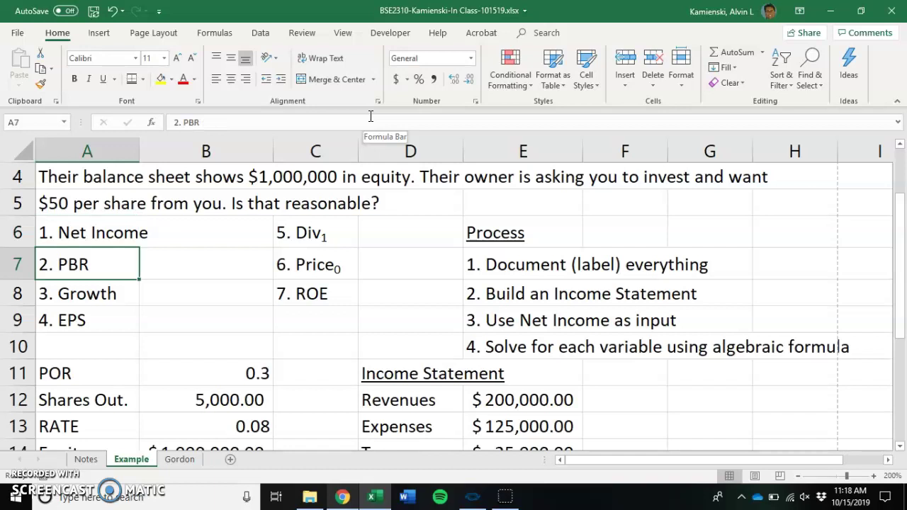
key(Down)
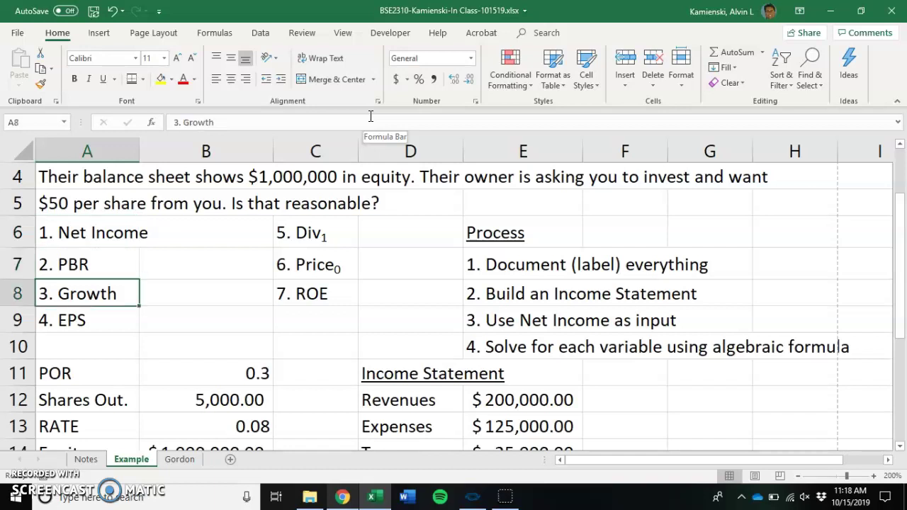
key(Down)
key(Down)
key(Down)
key(Down)
key(Down)
key(Down)
key(Down)
key(Down)
key(Down)
key(Down)
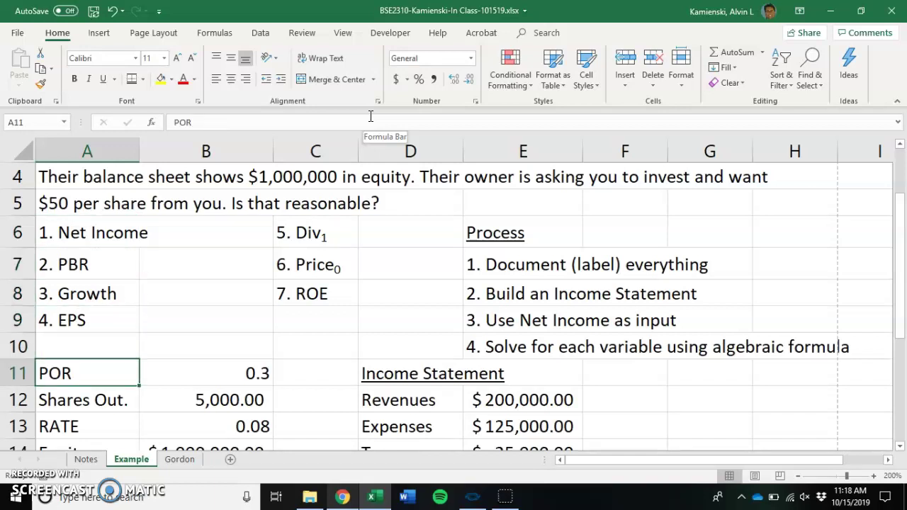
key(Up)
key(Right)
key(Right)
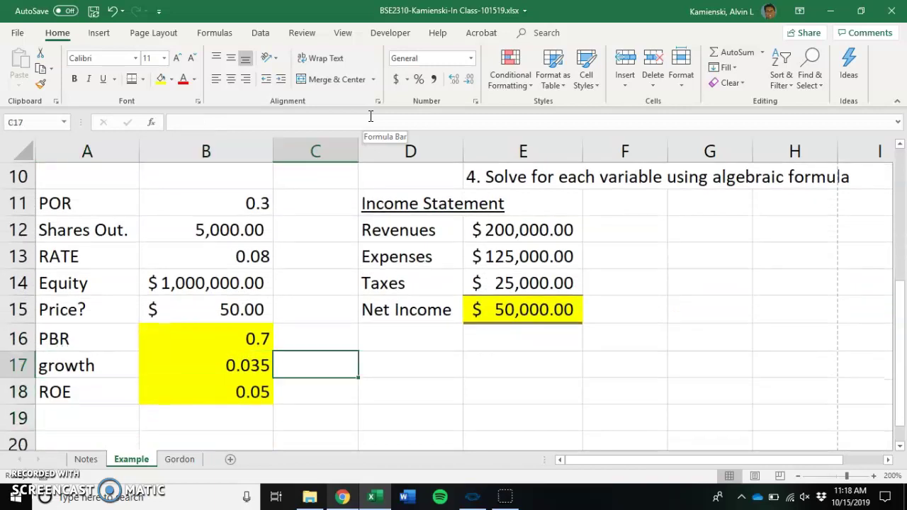
key(Right)
key(Up)
text(EPS)
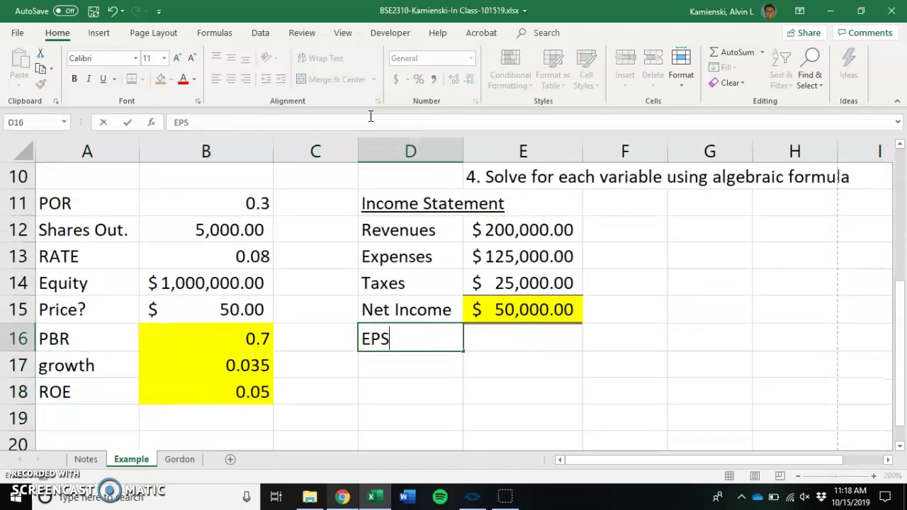
key(Right)
Step: Enter =E15/B12 in E16 to compute EPS
text(=)
key(Up)
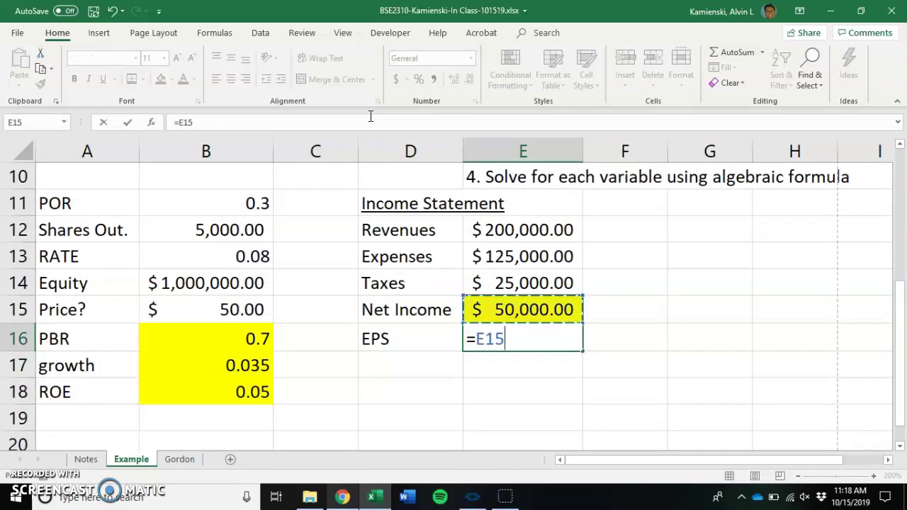
text(/)
key(Left)
key(Left)
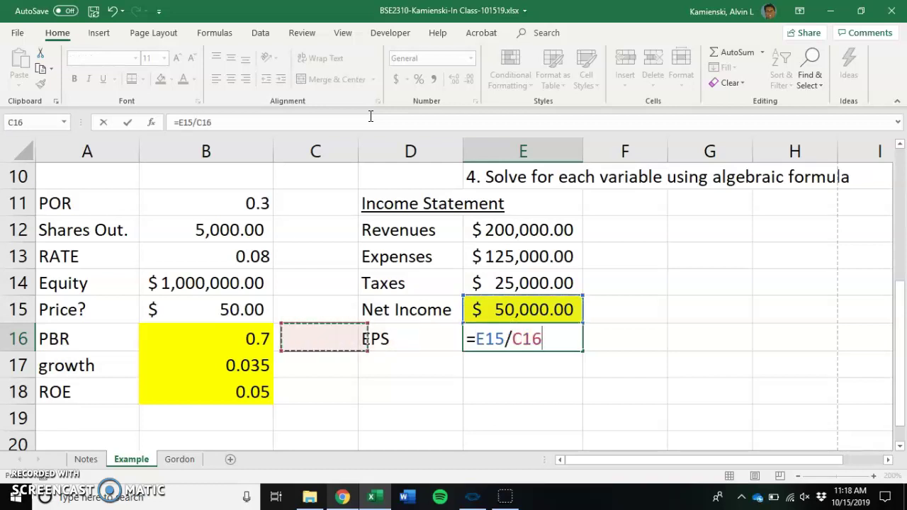
key(Left)
key(Up)
key(Up)
key(Up)
key(Up)
key(Return)
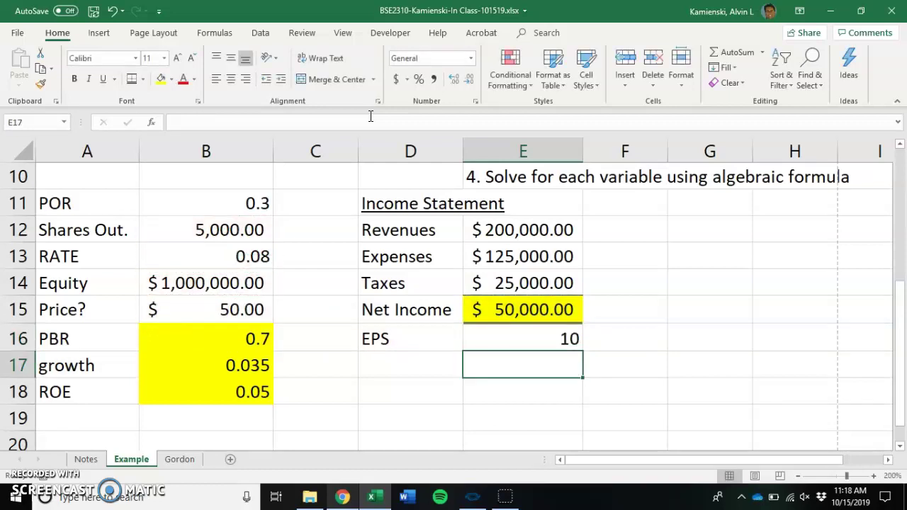
key(Up)
Step: Format EPS in Accounting format so it shows $10.00
key(alt+h)
key(a)
key(n)
key(Return)
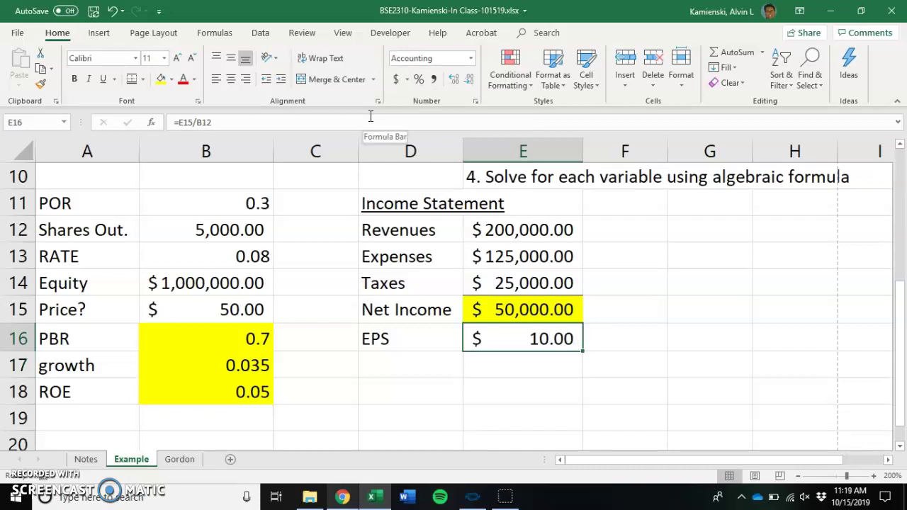
key(ctrl+Up)
key(ctrl+Up)
key(ctrl+Up)
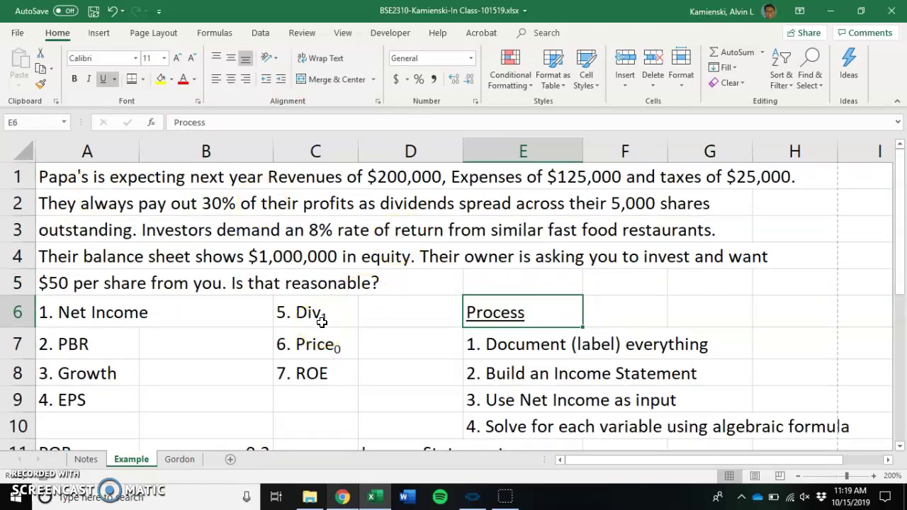
Step: Fill the EPS result in E16 yellow
key(ctrl+Down)
key(ctrl+Down)
key(ctrl+Down)
key(Down)
key(Up)
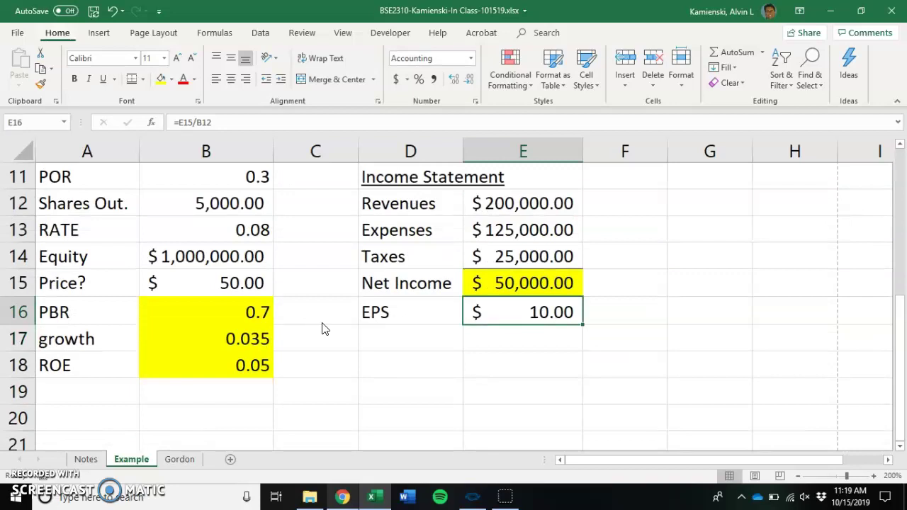
key(alt+h)
key(h)
key(Left)
key(Escape)
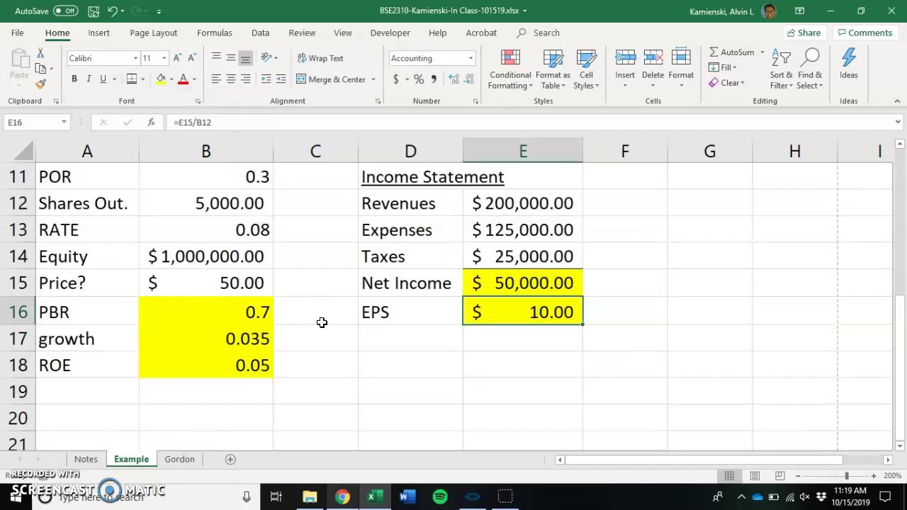
Step: Type the 'Div1' label in D17
key(Down)
key(Left)
text(Div1)
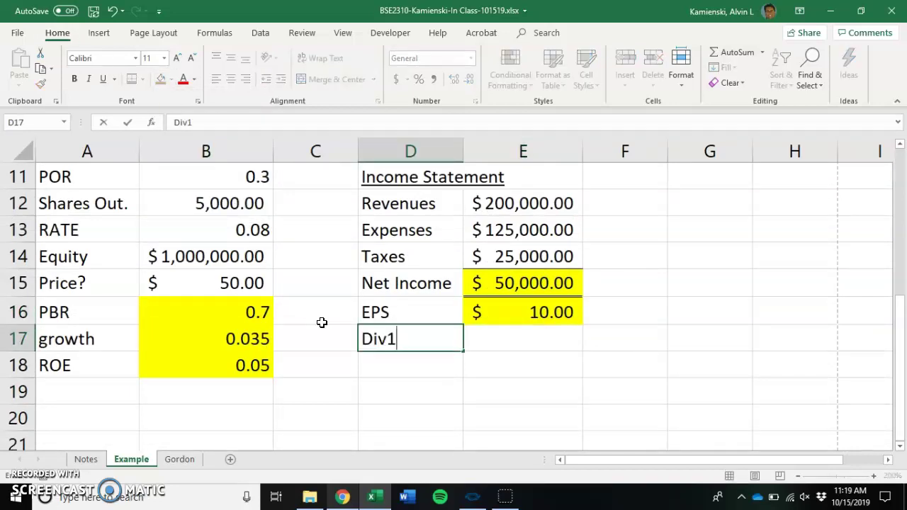
key(shift+Left)
key(alt+n)
key(p)
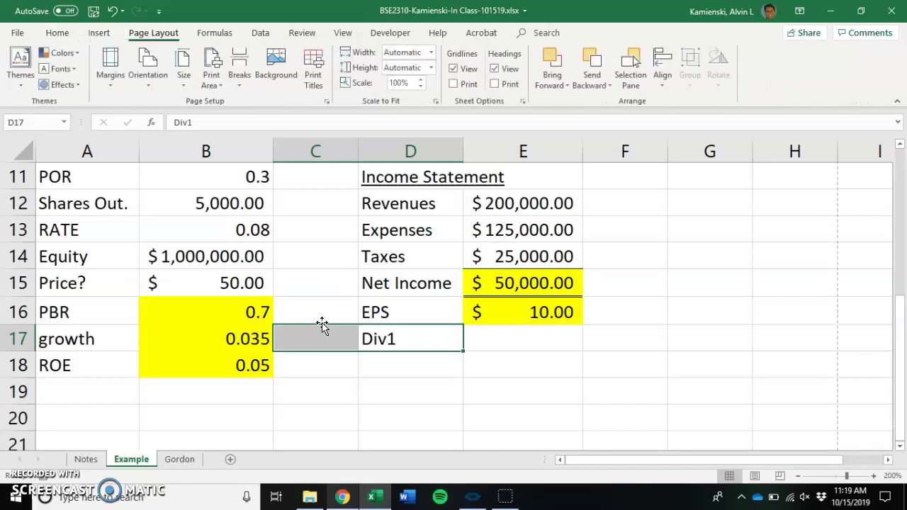
Step: Enter =E16*B11 in E17 so Div1 equals EPS times payout, $3.00
key(Right)
text(=)
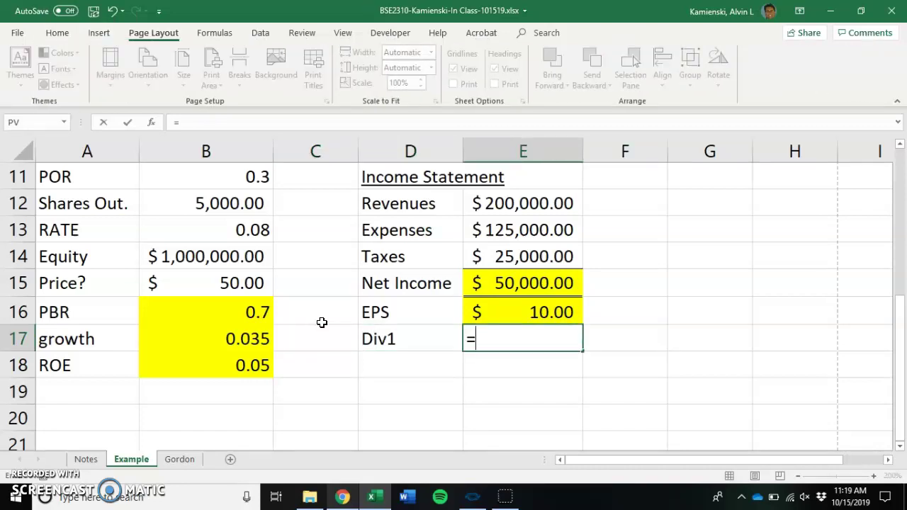
key(Up)
text(*)
key(Left)
key(Left)
key(Left)
key(Up)
key(Up)
key(Up)
key(Up)
key(Up)
key(Up)
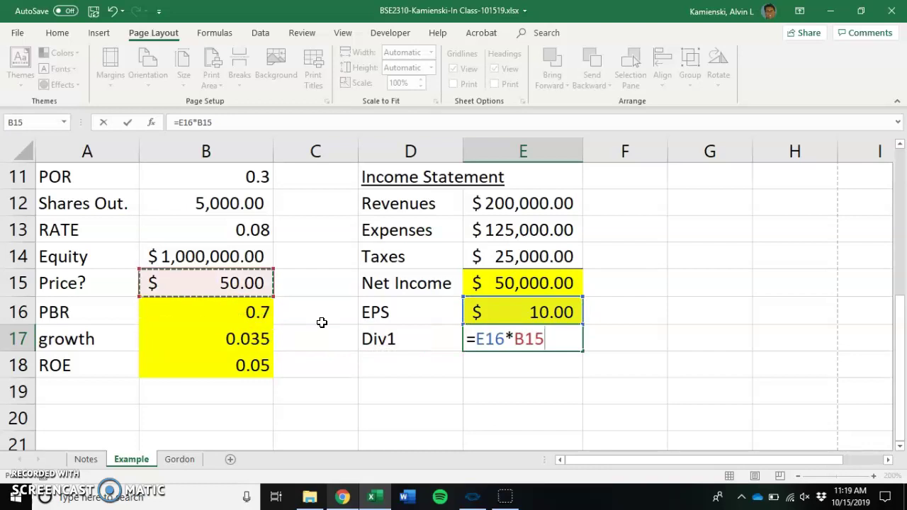
key(Return)
Step: Fill the Div1 value in E17 yellow
key(Up)
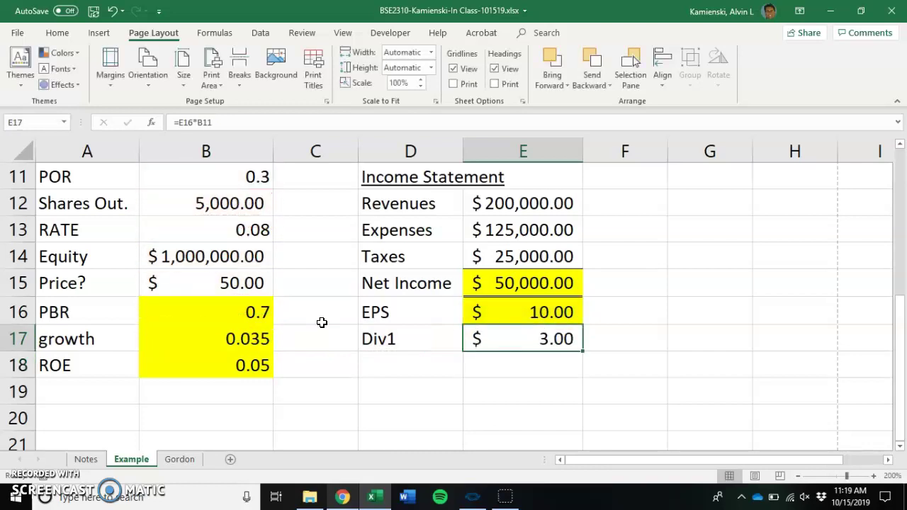
key(alt+h)
key(h)
key(Return)
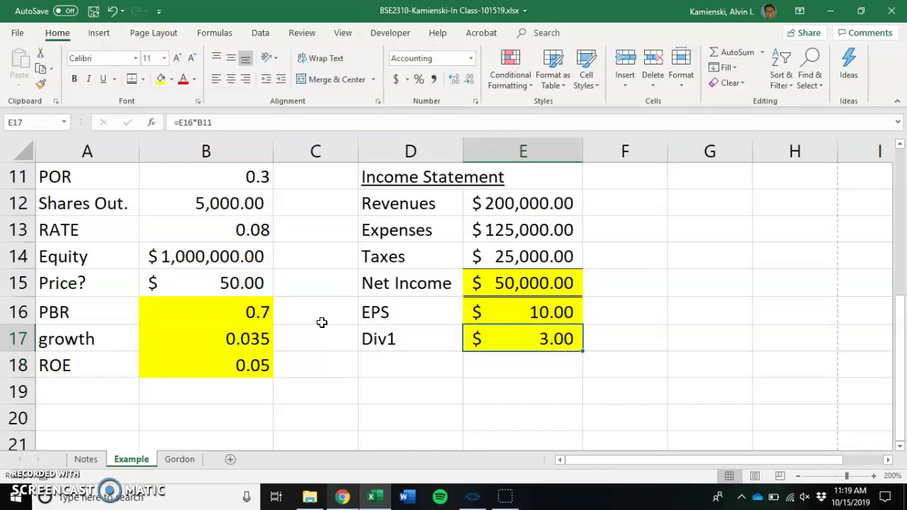
Step: Make the 1 in the Div1 label a subscript
key(Left)
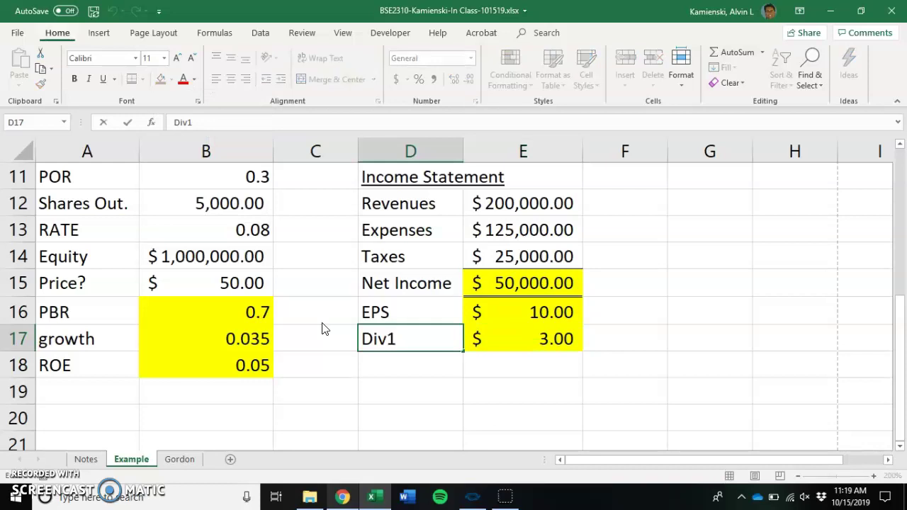
key(ctrl+1)
key(alt+b)
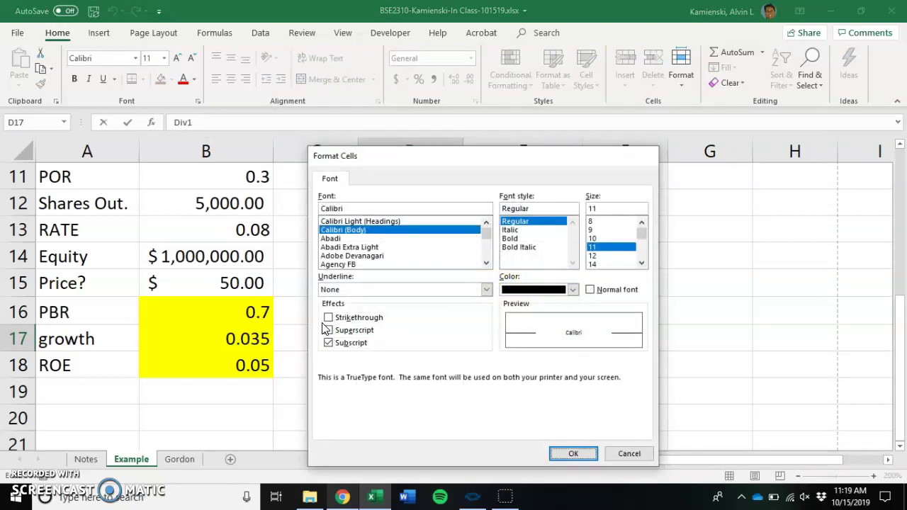
key(Return)
key(Return)
key(Page_Up)
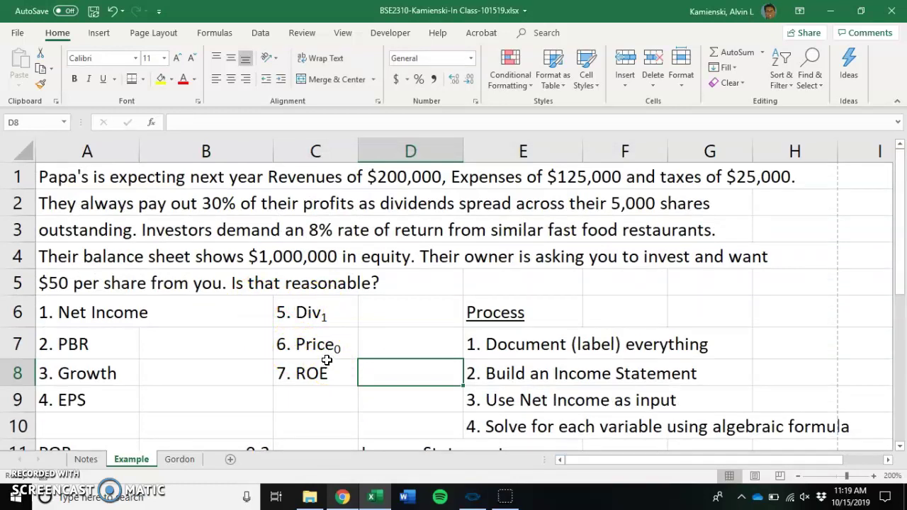
Step: Enter the 'Price0' label in D18 with the 0 formatted as subscript
key(Page_Down)
text(P)
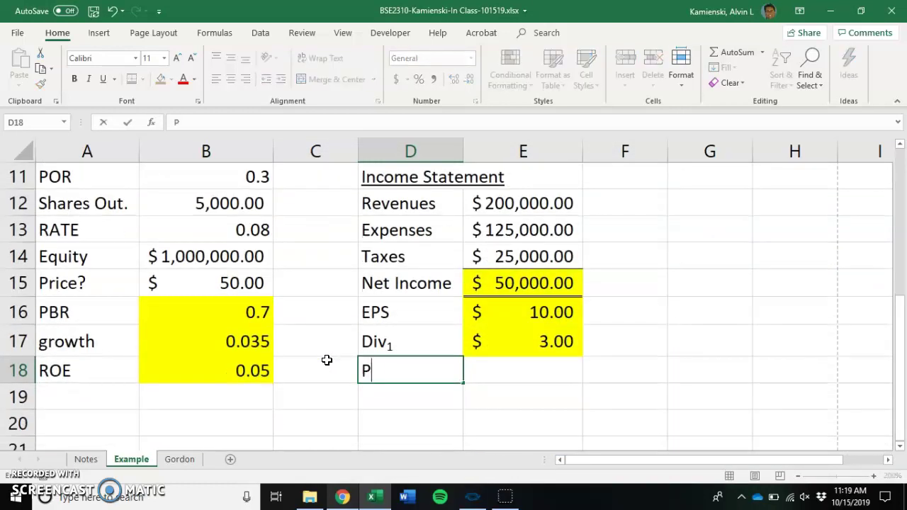
text(rice0)
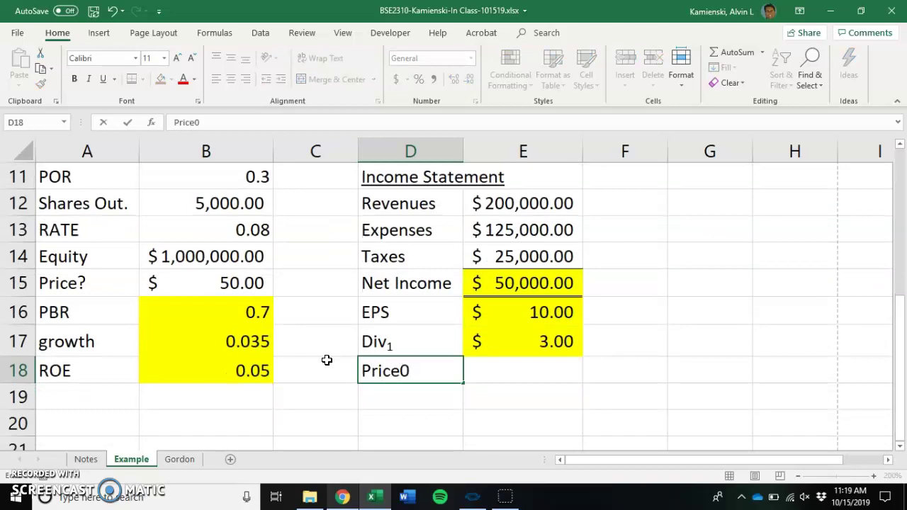
key(shift+Left)
key(ctrl+1)
key(alt+e)
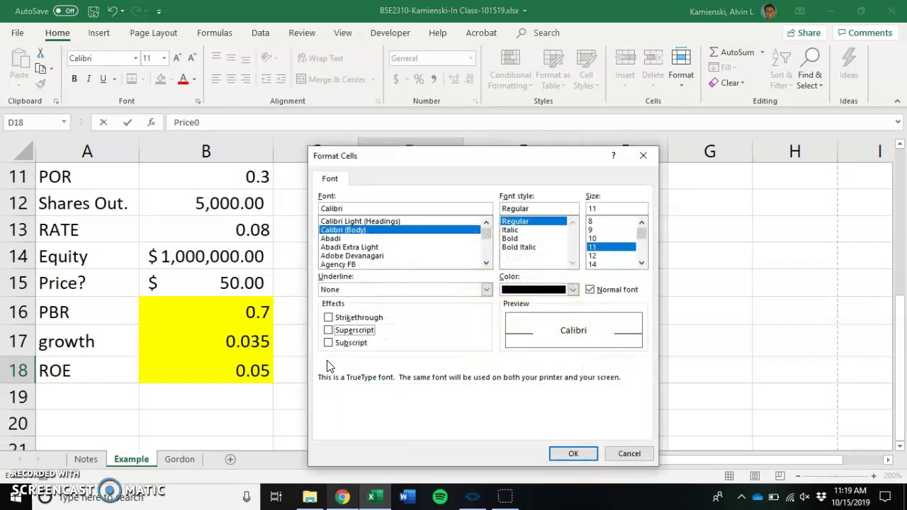
key(alt+e)
key(alt+b)
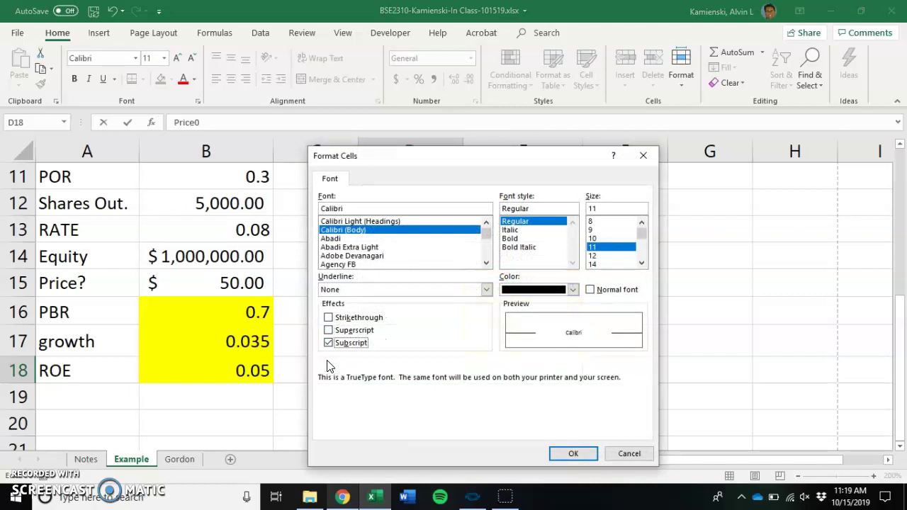
key(Return)
key(Return)
Step: Enter =E17/(B13-B17) in E18 so Price₀ computes to $66.67
key(Up)
key(Right)
text(=)
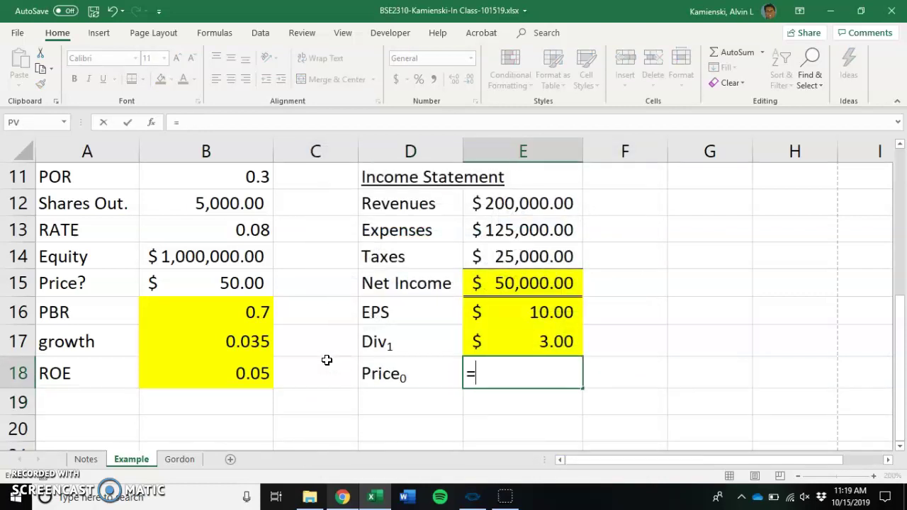
key(Up)
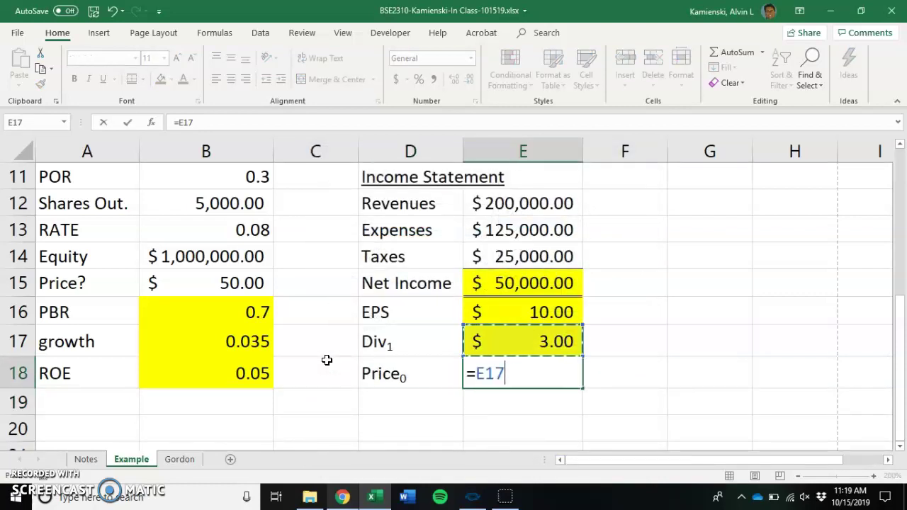
text(/)
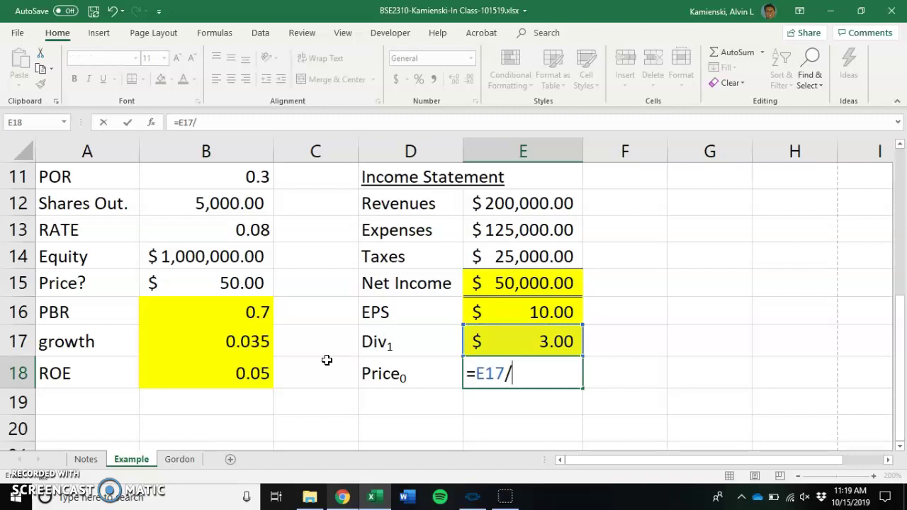
text(()
key(Left)
key(Left)
key(Left)
key(Left)
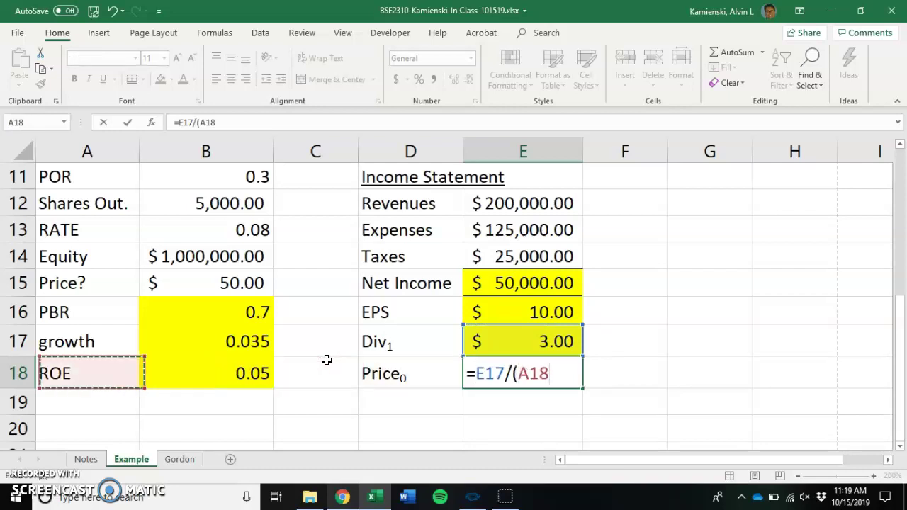
key(Up)
key(Up)
key(Up)
key(Up)
key(Up)
key(Right)
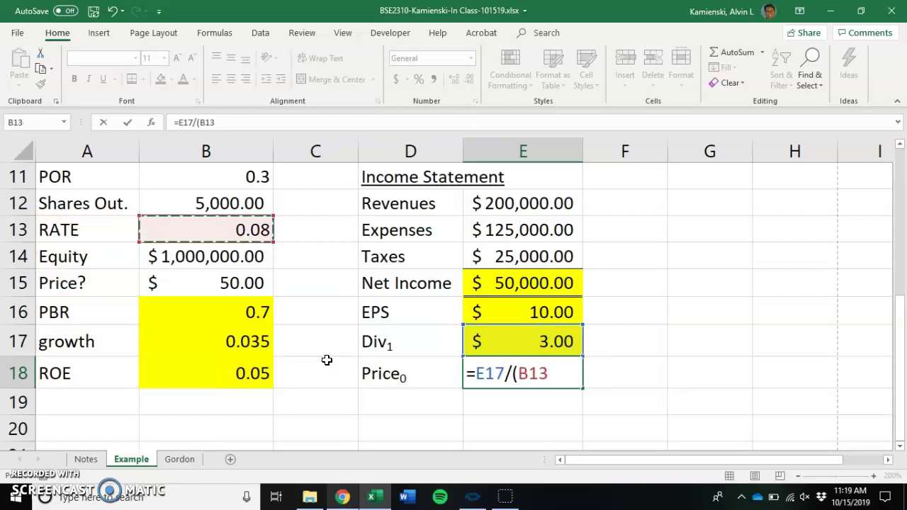
text(-)
key(Left)
key(Left)
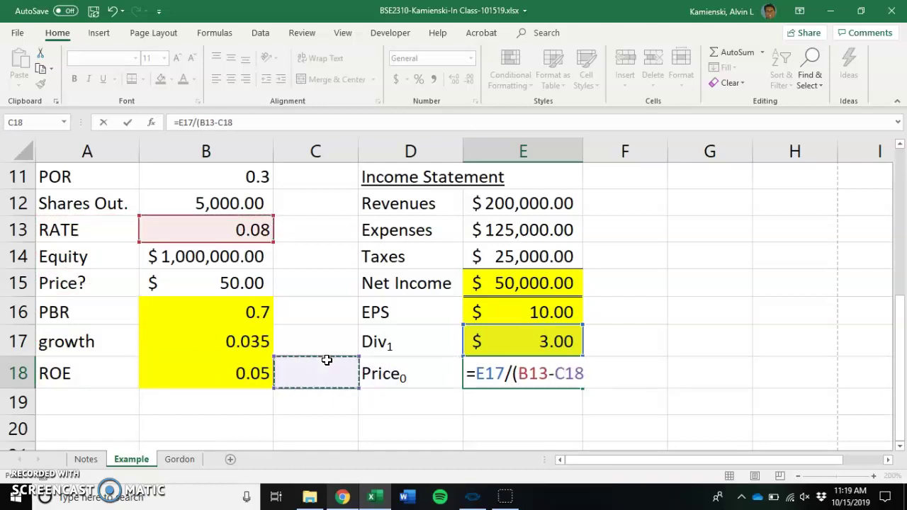
key(Left)
key(Up)
text())
key(Up)
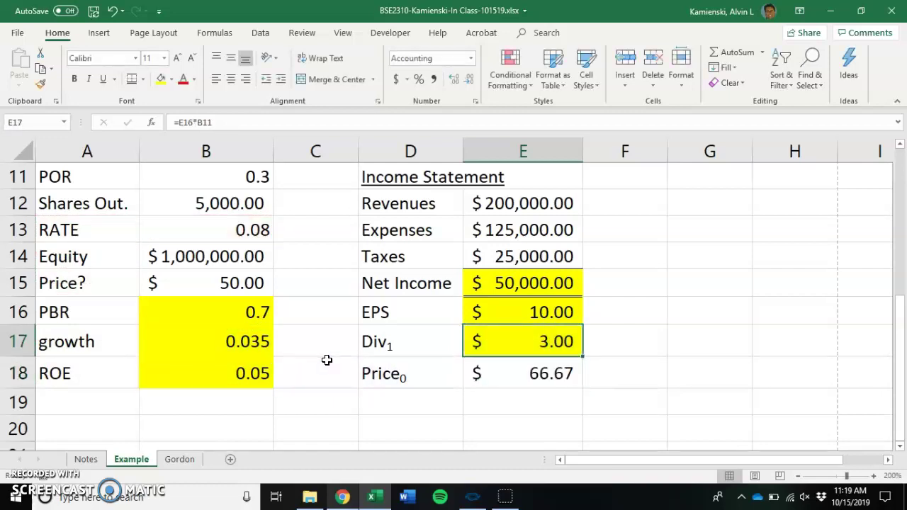
Step: Make the $66.67 Price₀ result bold with a yellow fill
key(Right)
key(Right)
key(Down)
key(Left)
key(Left)
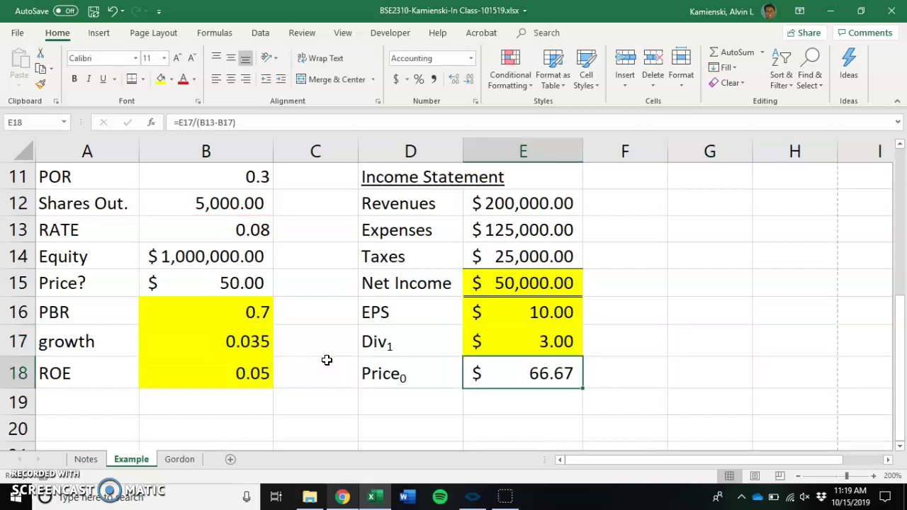
key(ctrl+b)
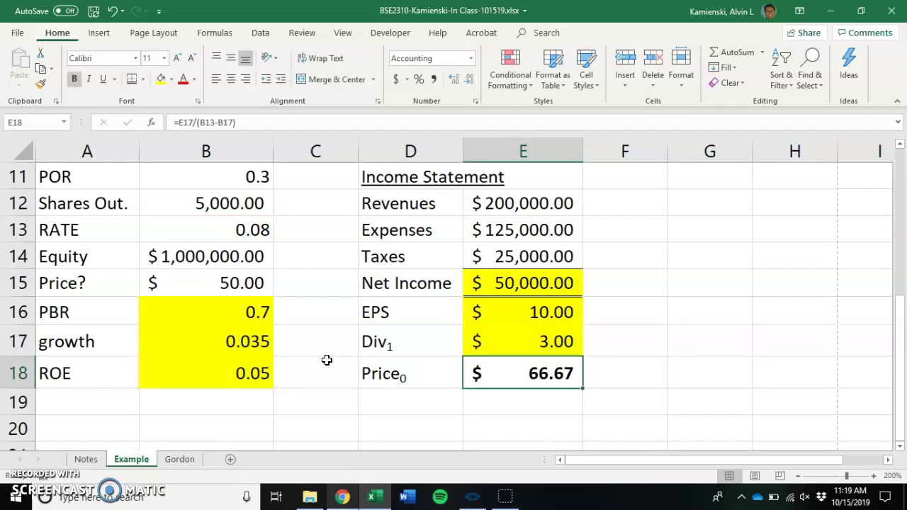
key(alt+h)
key(h)
key(Up)
key(Up)
key(Left)
key(Return)
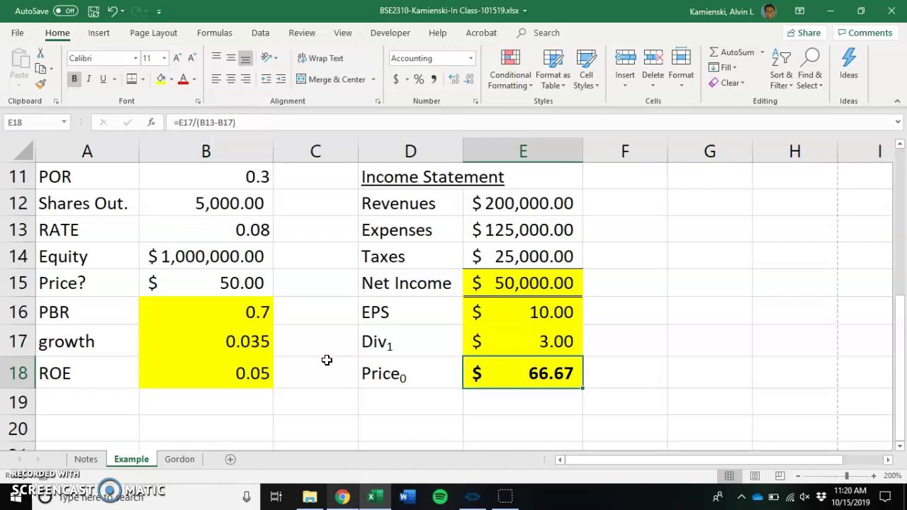
key(Left)
key(Right)
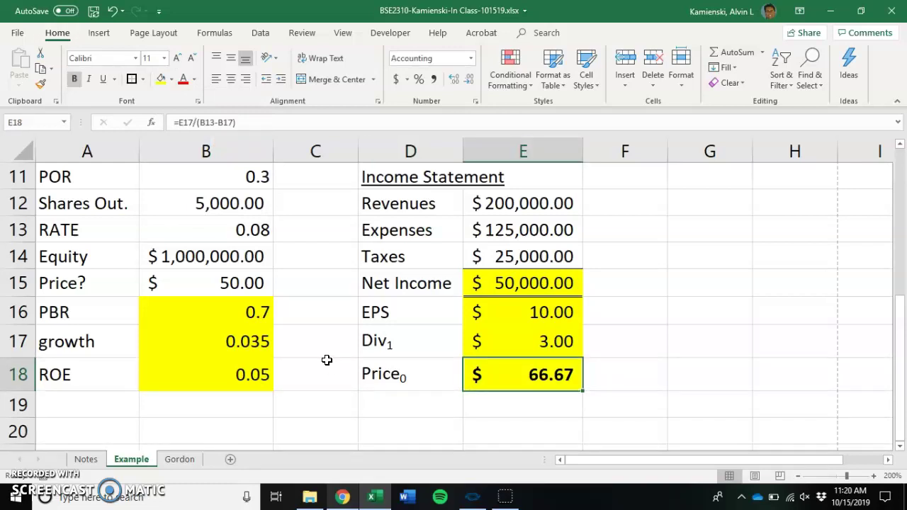
key(Page_Up)
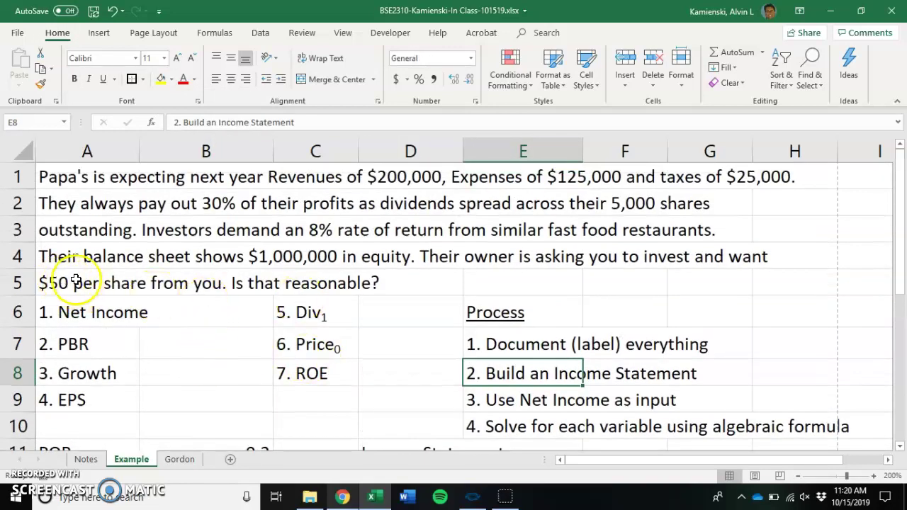
key(Page_Down)
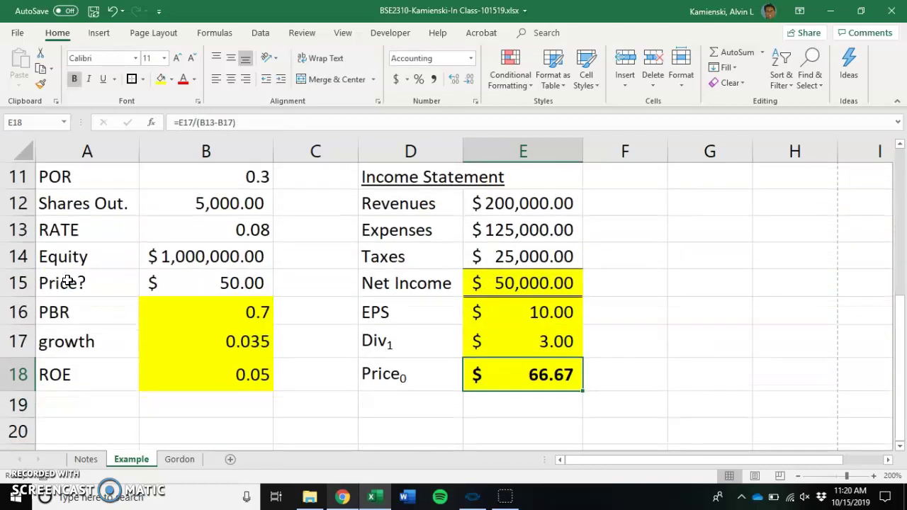